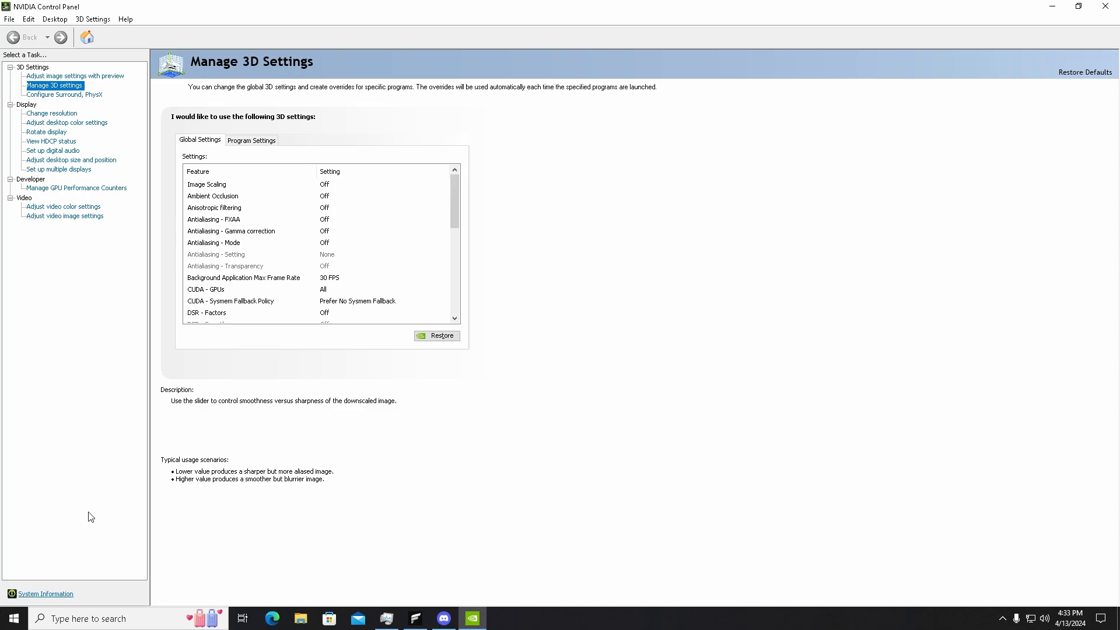
- Bring up MSI Afterburner to check the graphics card's core clock, memory clock and power limit settings, and put it away
click(1002, 618)
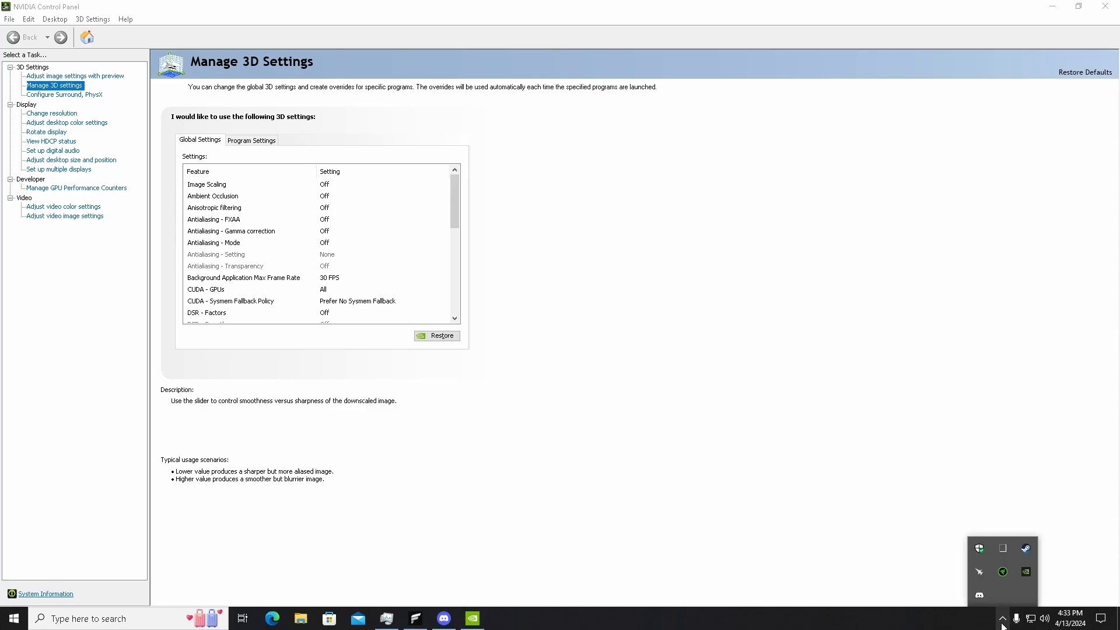
click(974, 567)
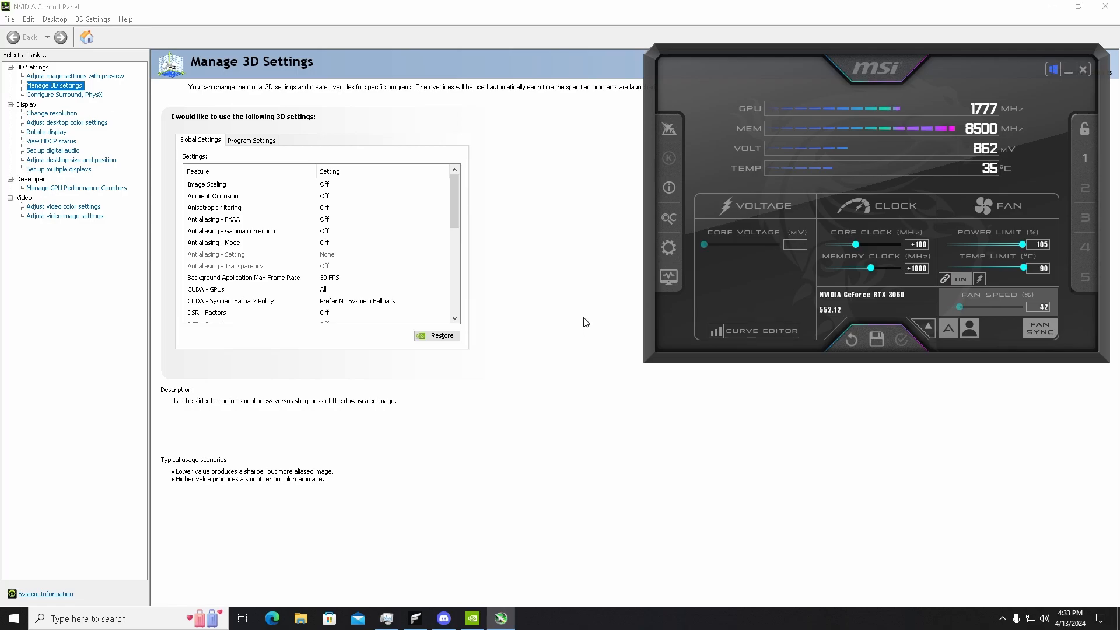
click(1072, 73)
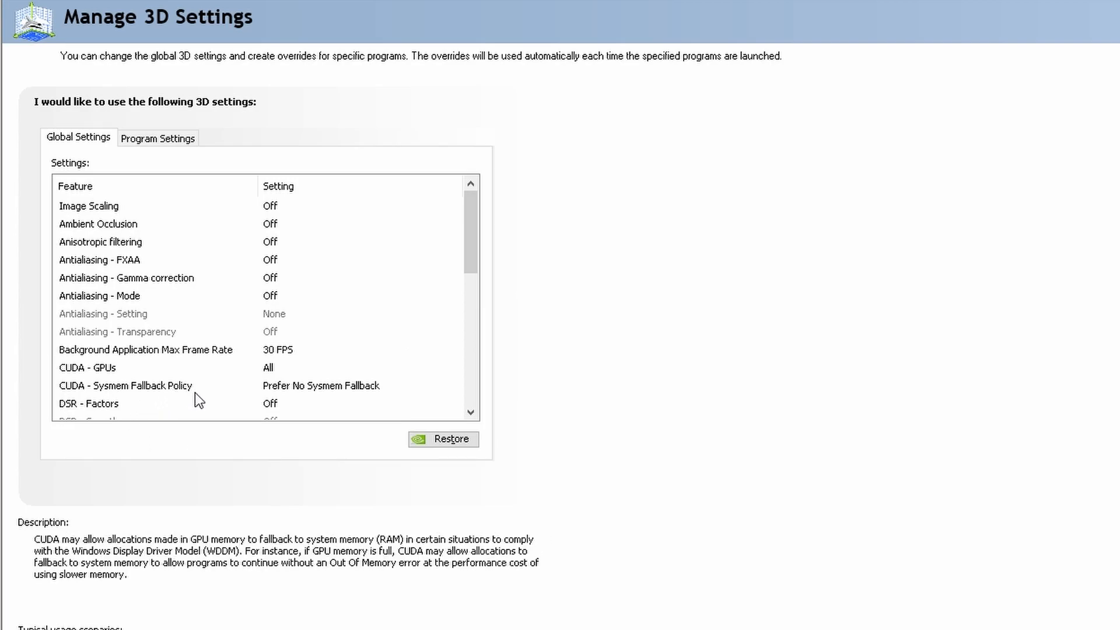
- Check the options available for CUDA - Sysmem Fallback Policy and review the settings listed below it
click(344, 388)
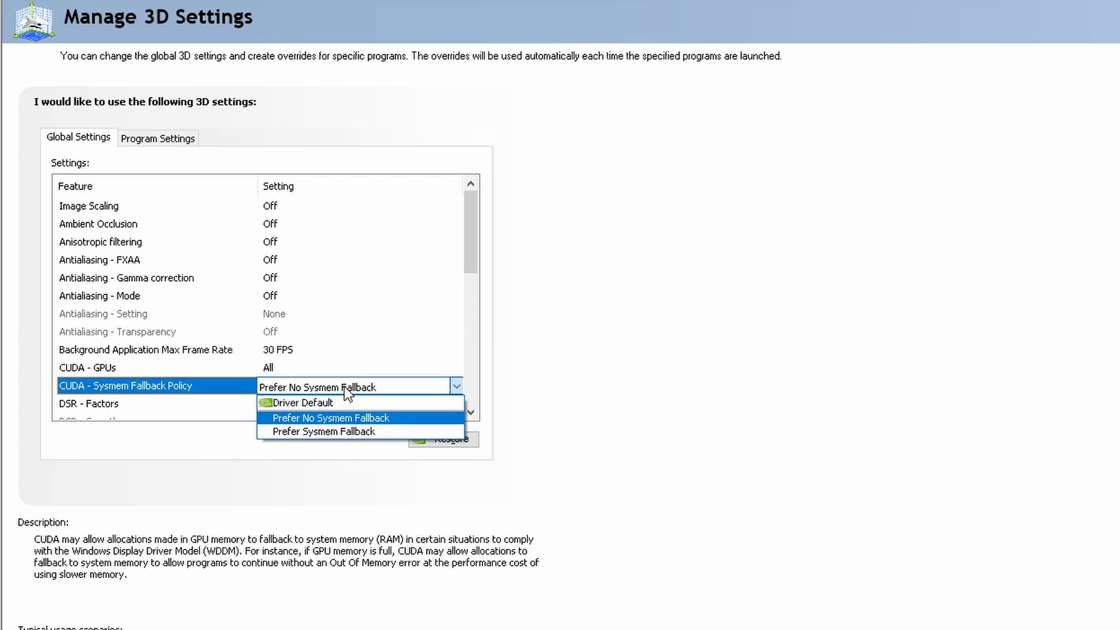
click(344, 386)
scroll(476, 275, down, 2)
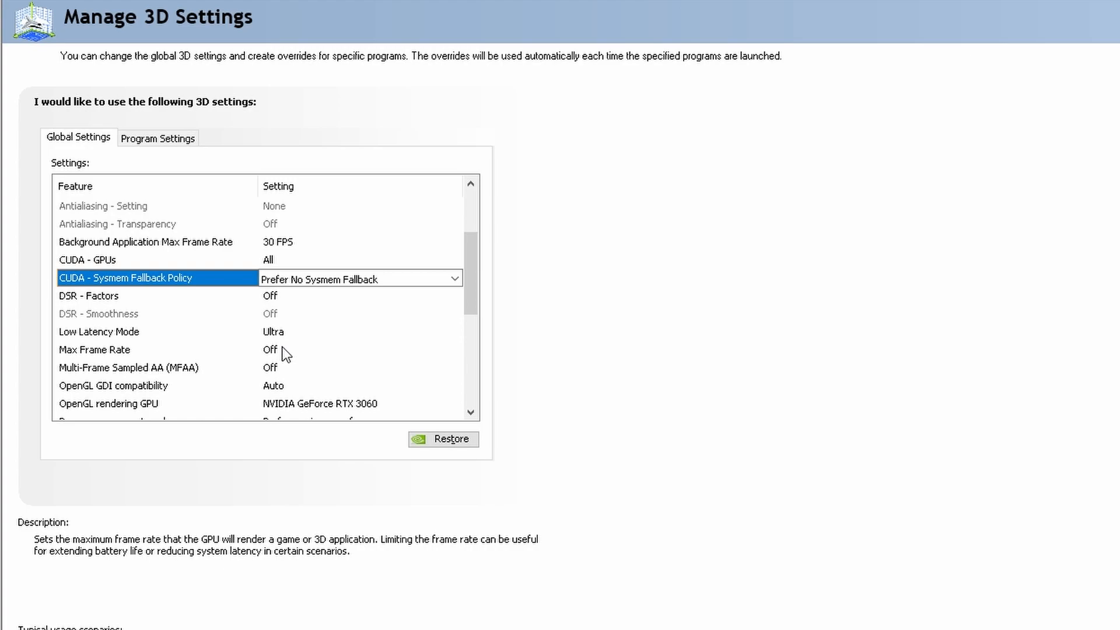
mouse_move(306, 364)
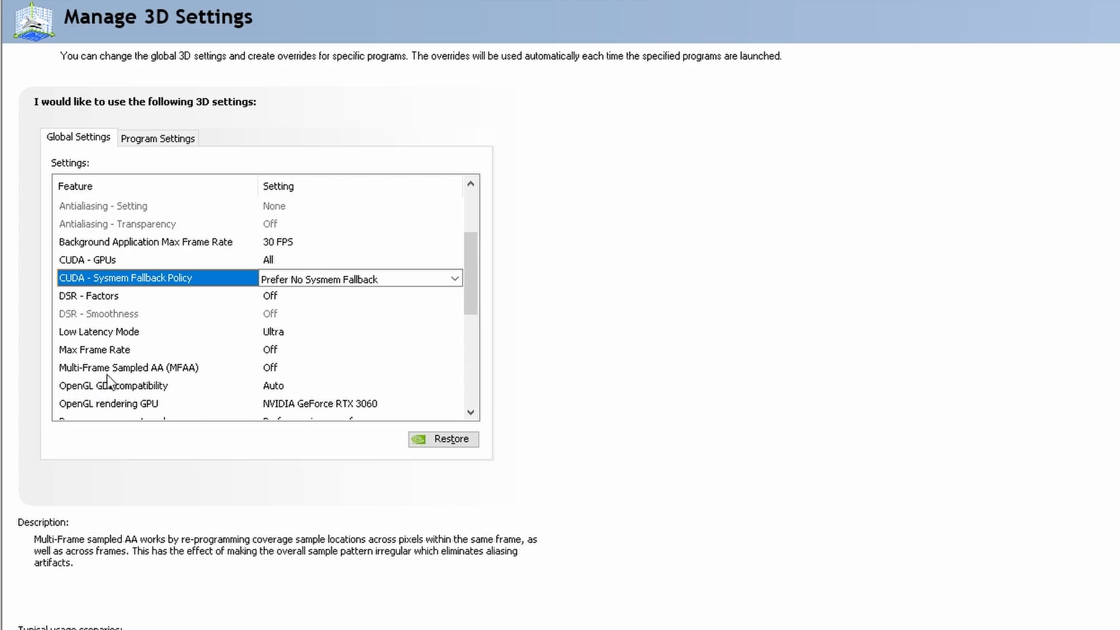
scroll(327, 379, down, 1)
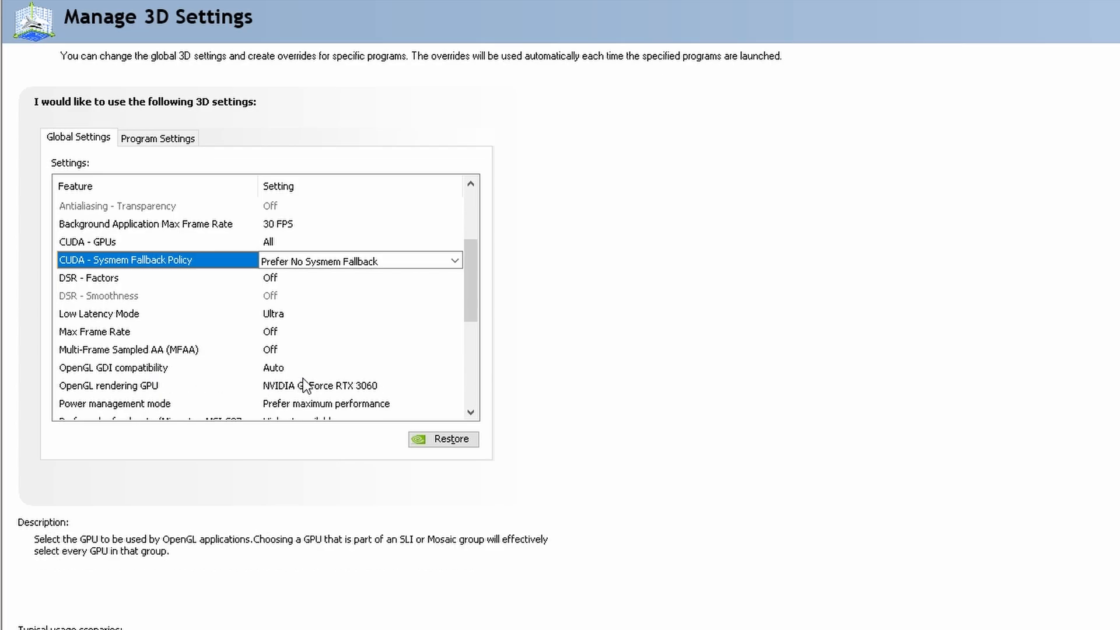
- Check the options available for OpenGL GDI compatibility and OpenGL rendering GPU in the global 3D settings
click(274, 367)
click(274, 368)
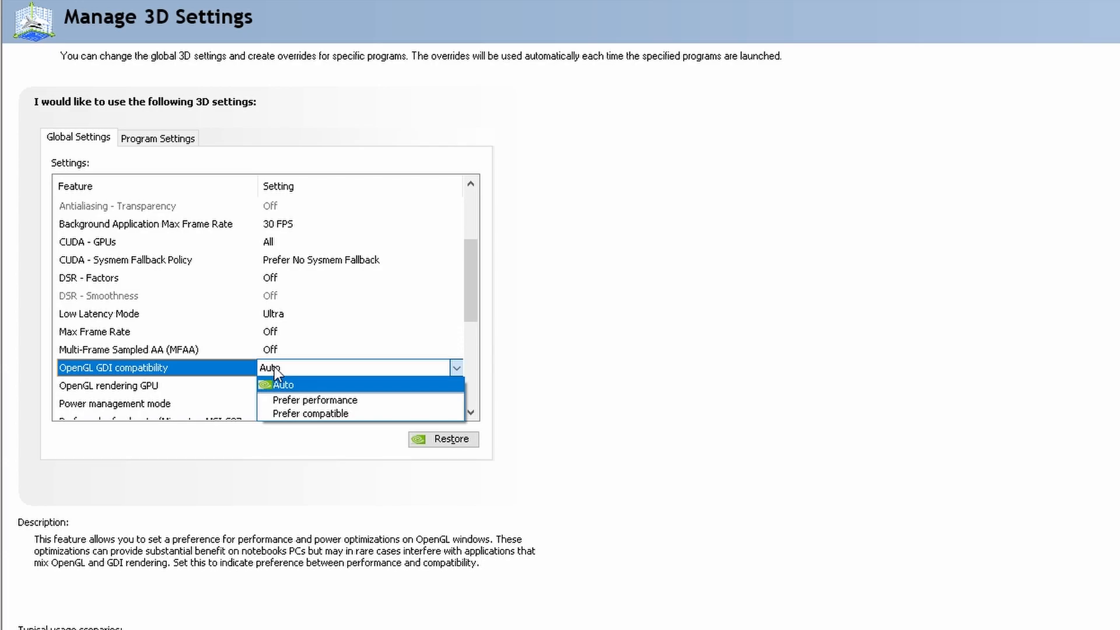
click(274, 367)
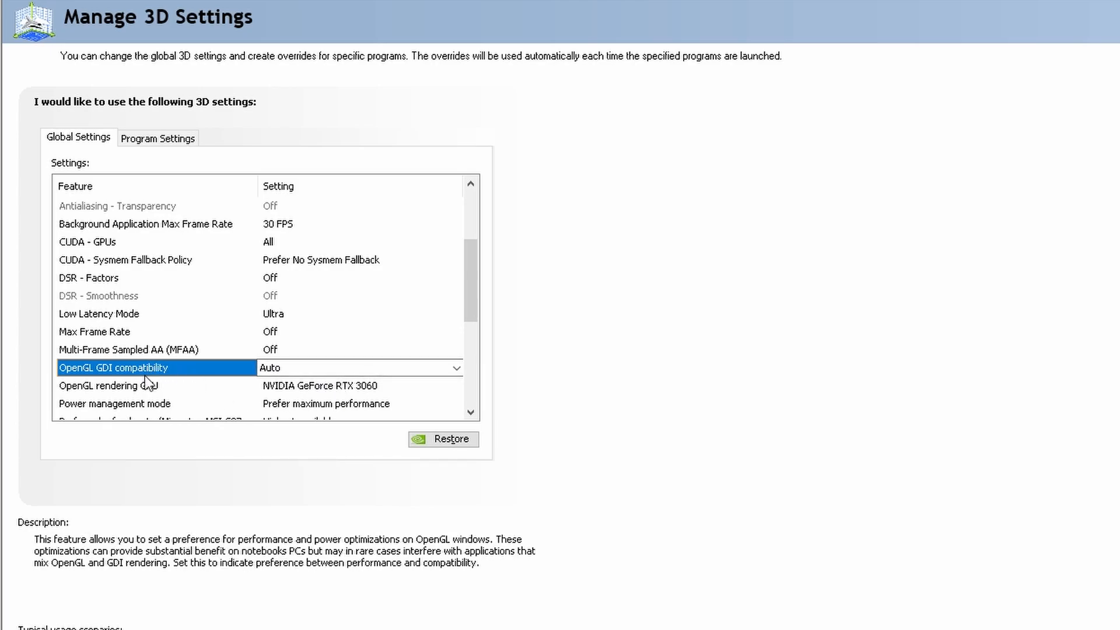
click(339, 385)
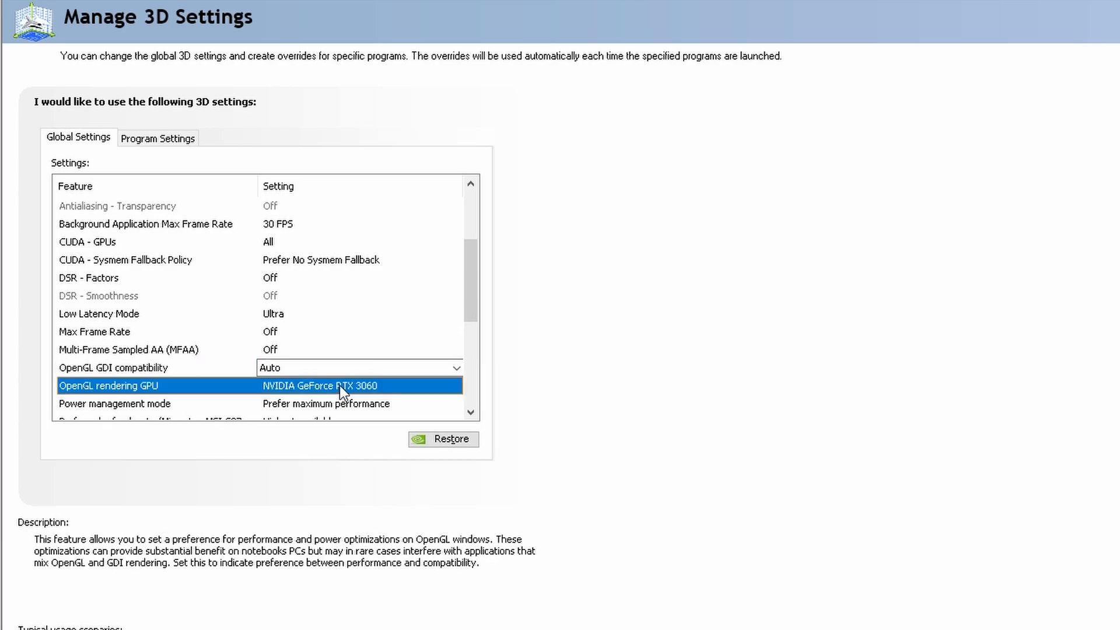
click(339, 385)
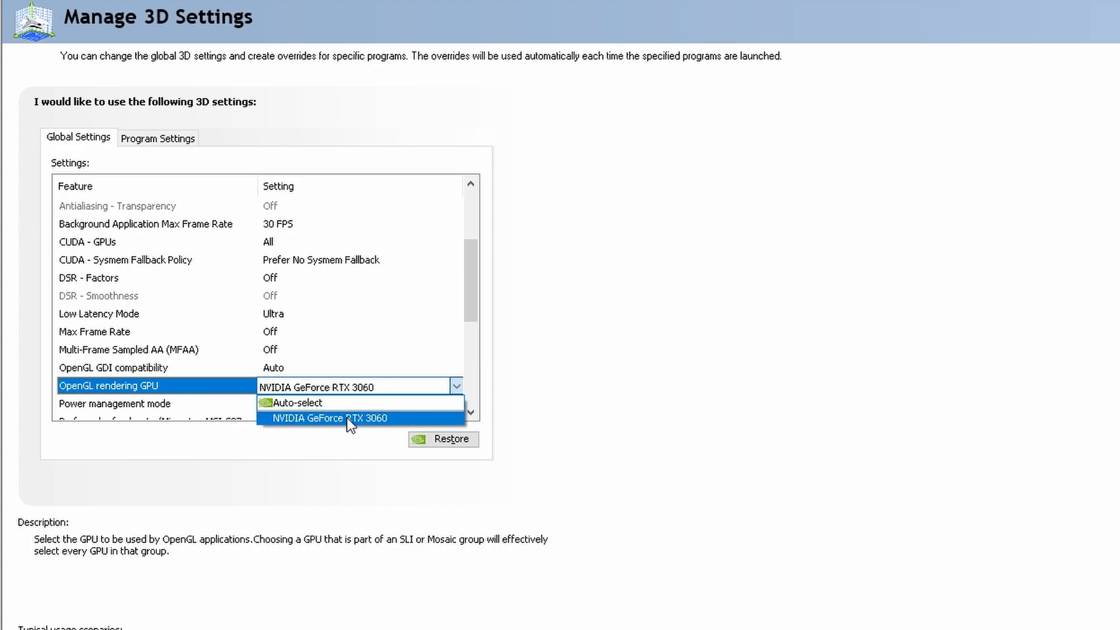
click(363, 380)
drag(470, 294, 471, 348)
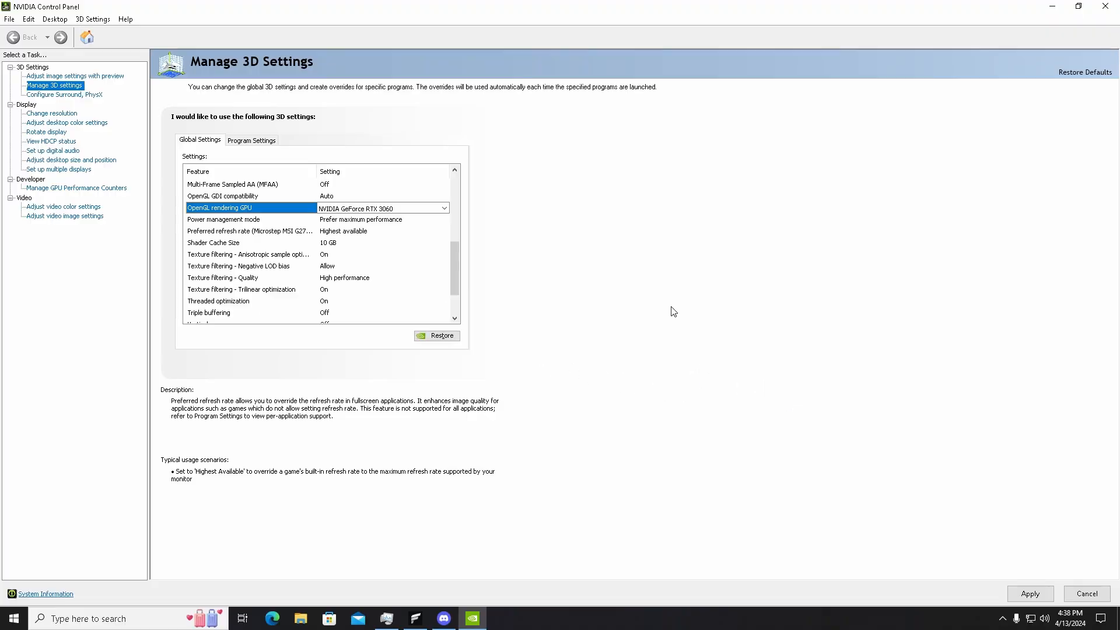
- Look up the Windows power plan editor, inspect its advanced power settings and review the available plans in Power Options
click(124, 617)
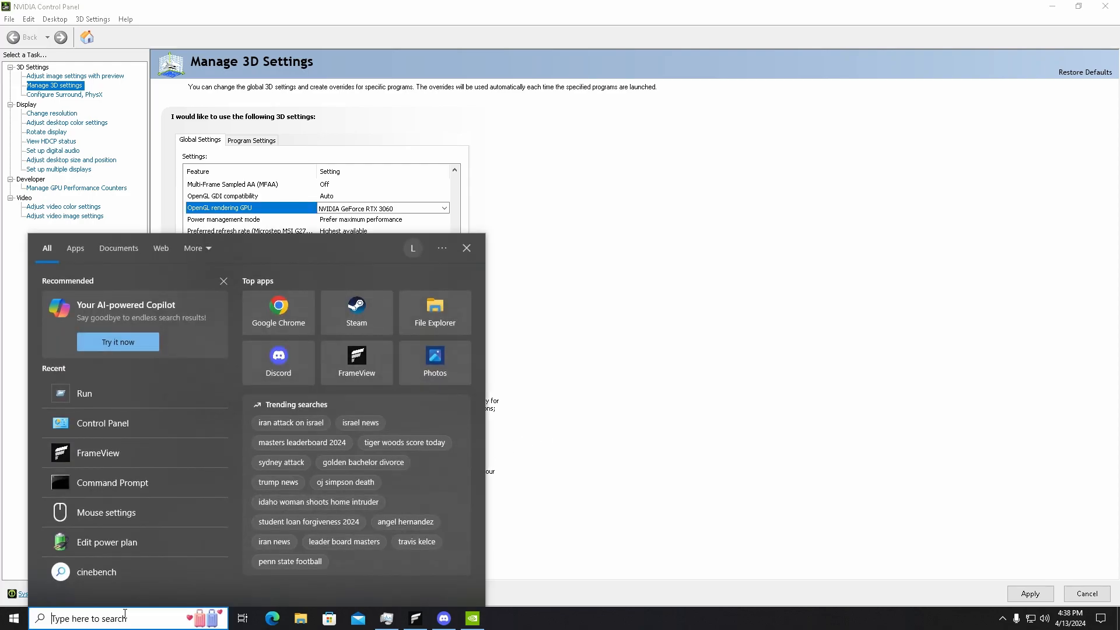
text(edit)
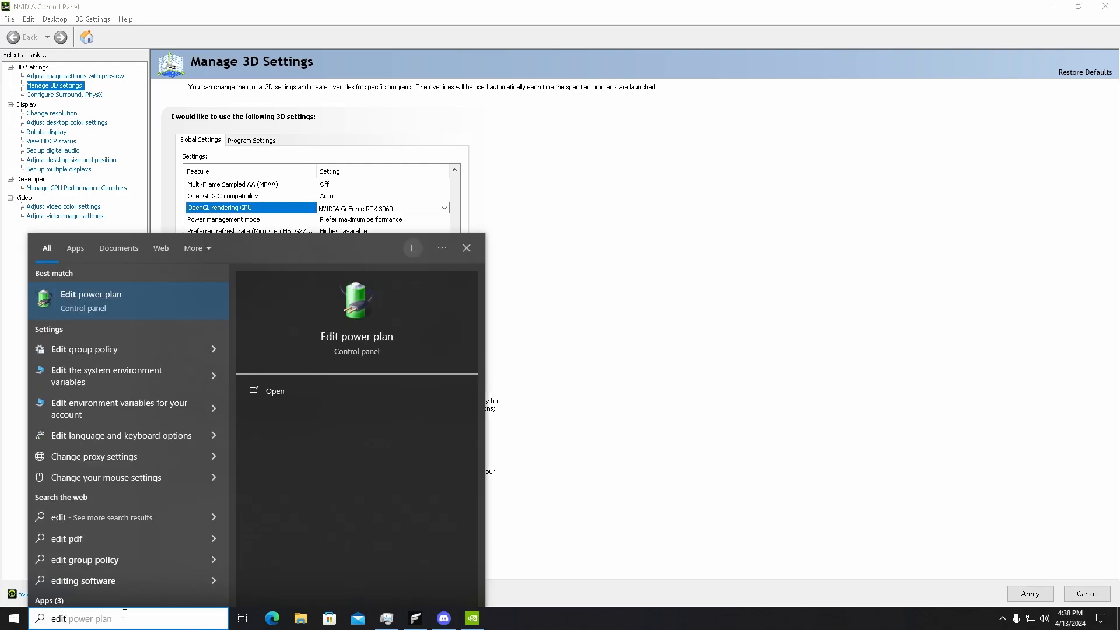
click(118, 312)
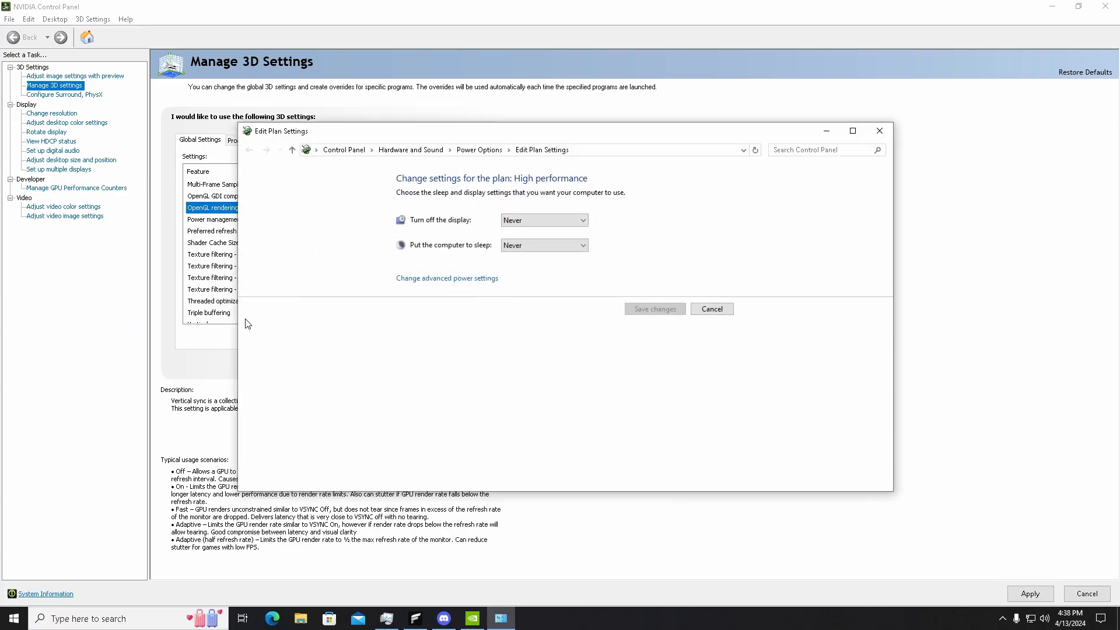
click(457, 280)
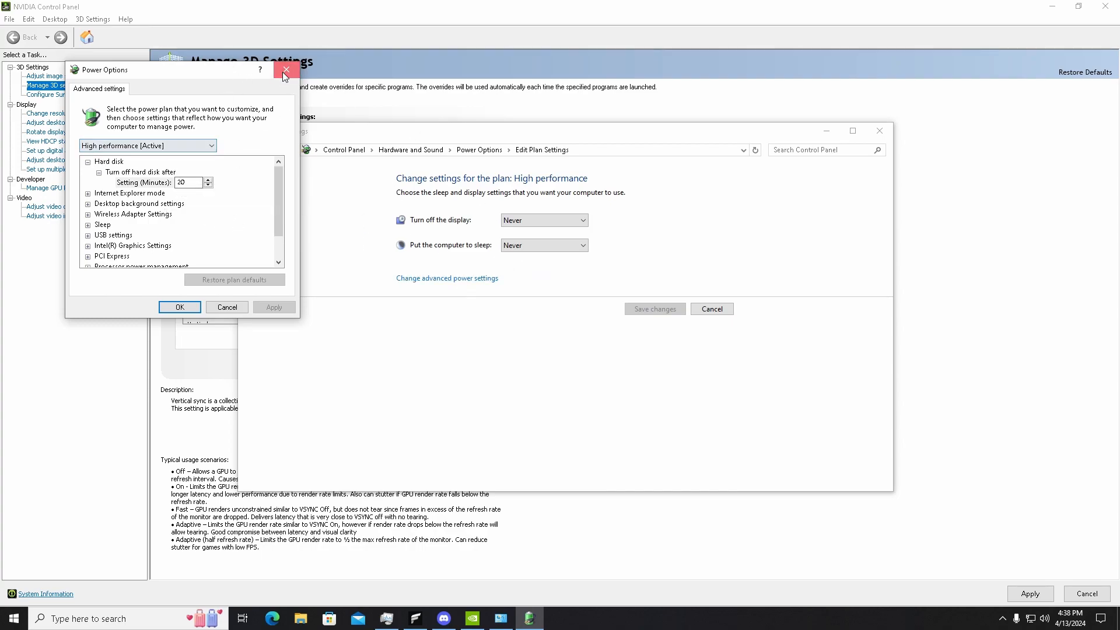
click(285, 70)
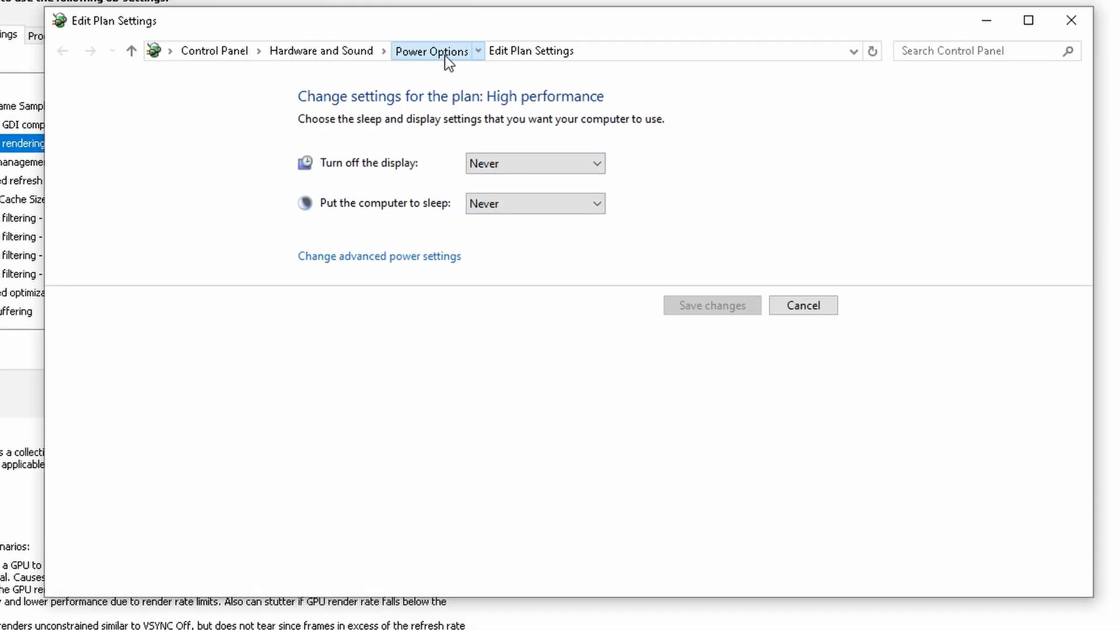
click(487, 152)
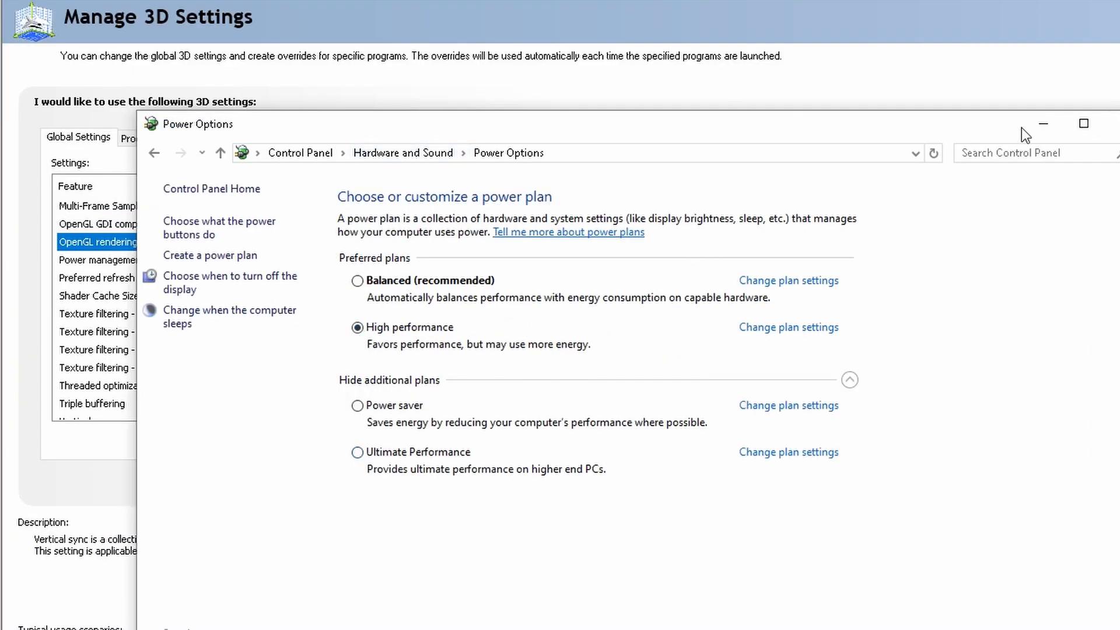
click(1112, 123)
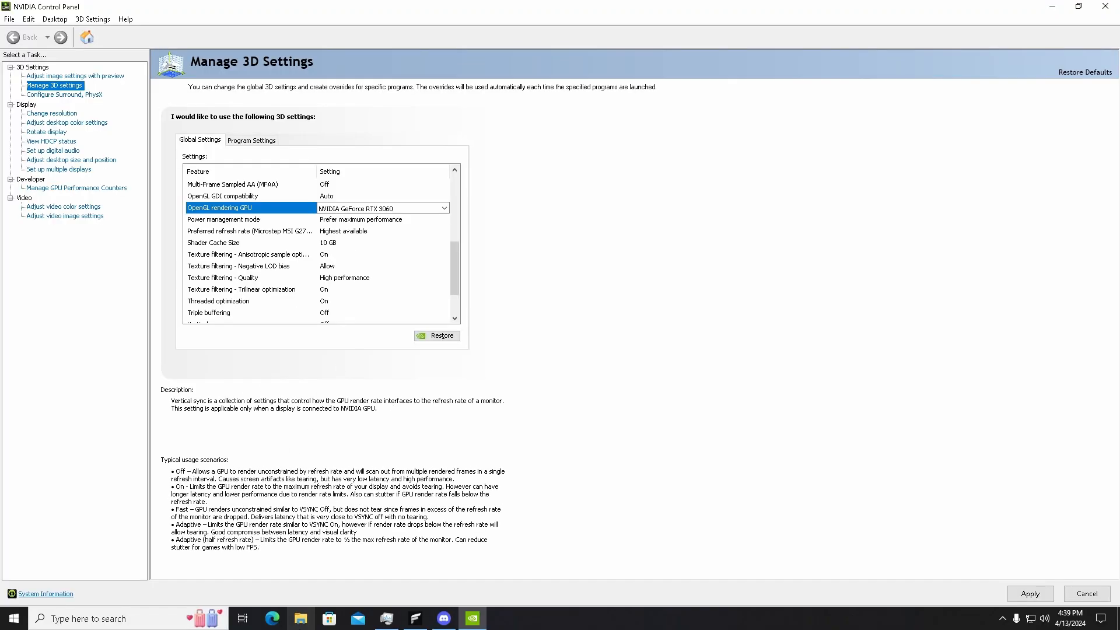
- Check the free space on the computer's local drives in File Explorer and put the window away
click(300, 617)
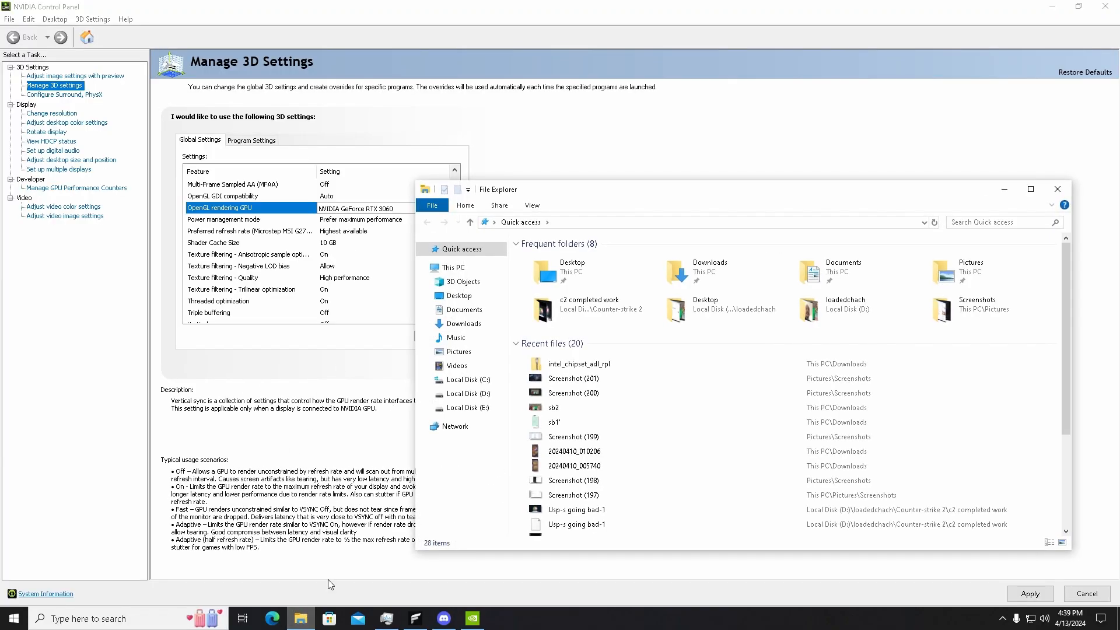
click(457, 267)
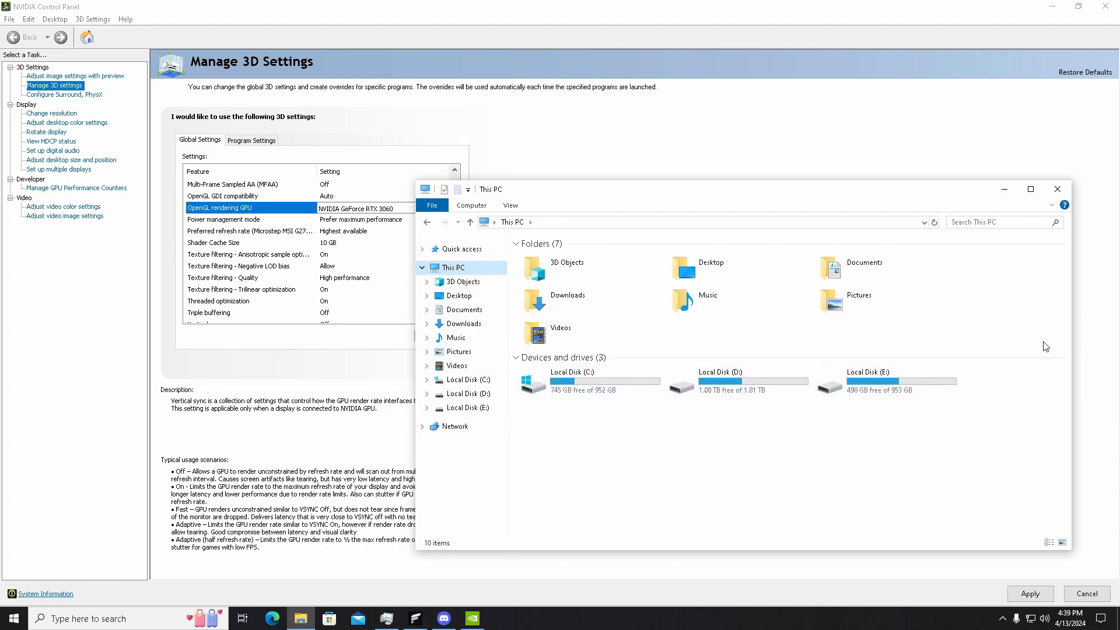
click(1003, 189)
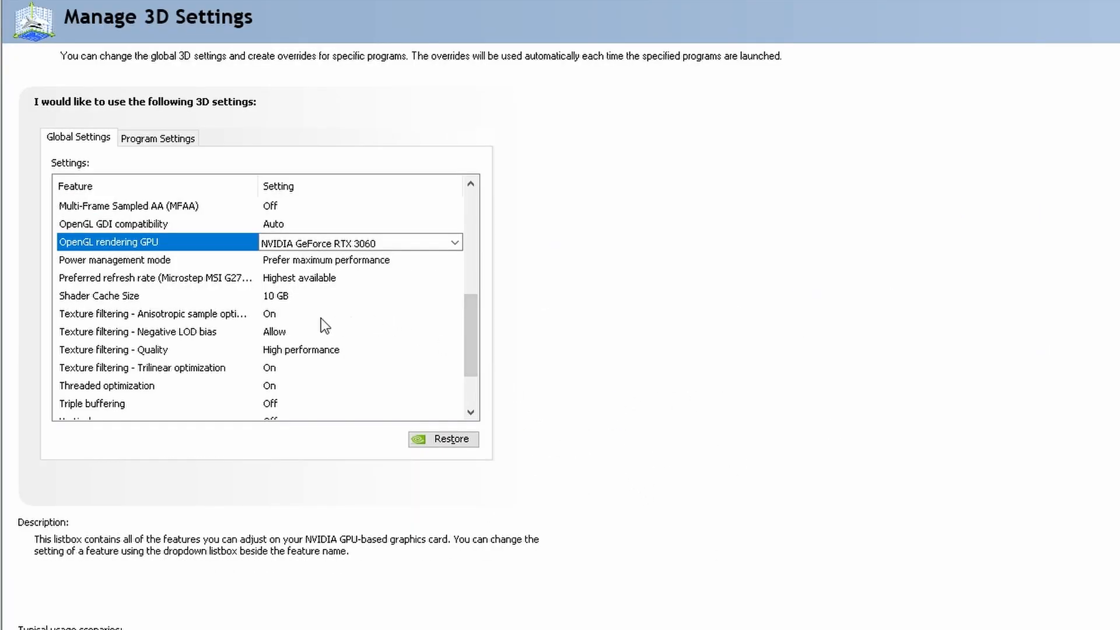
- Check the size options available for Shader Cache Size in the global 3D settings
click(273, 298)
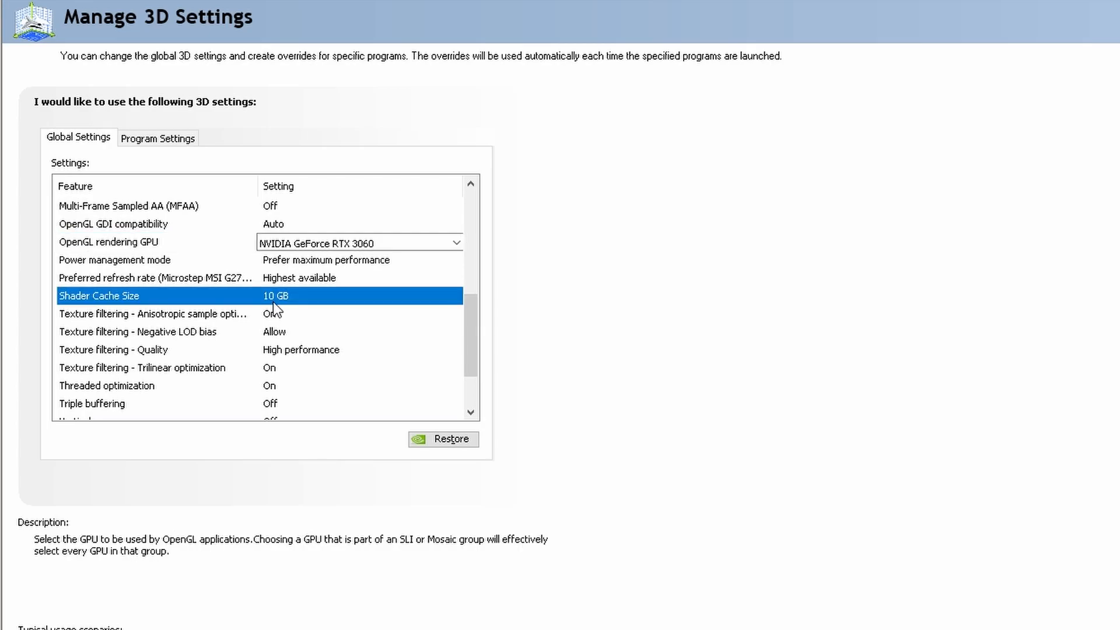
click(273, 299)
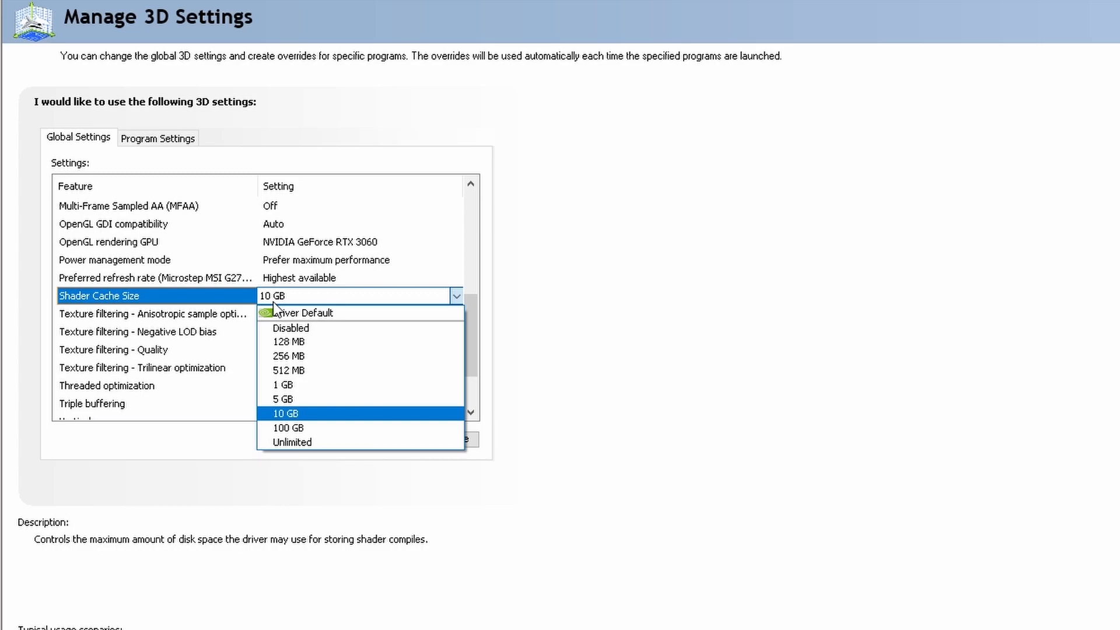
click(418, 292)
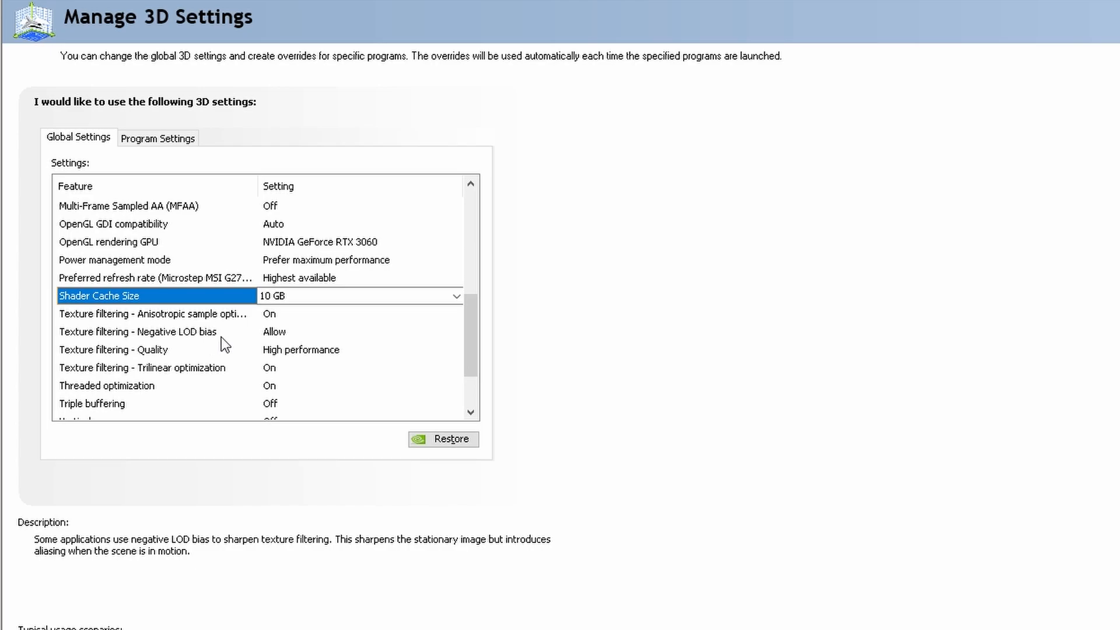
- Check the options available for Texture filtering - Negative LOD bias
click(281, 332)
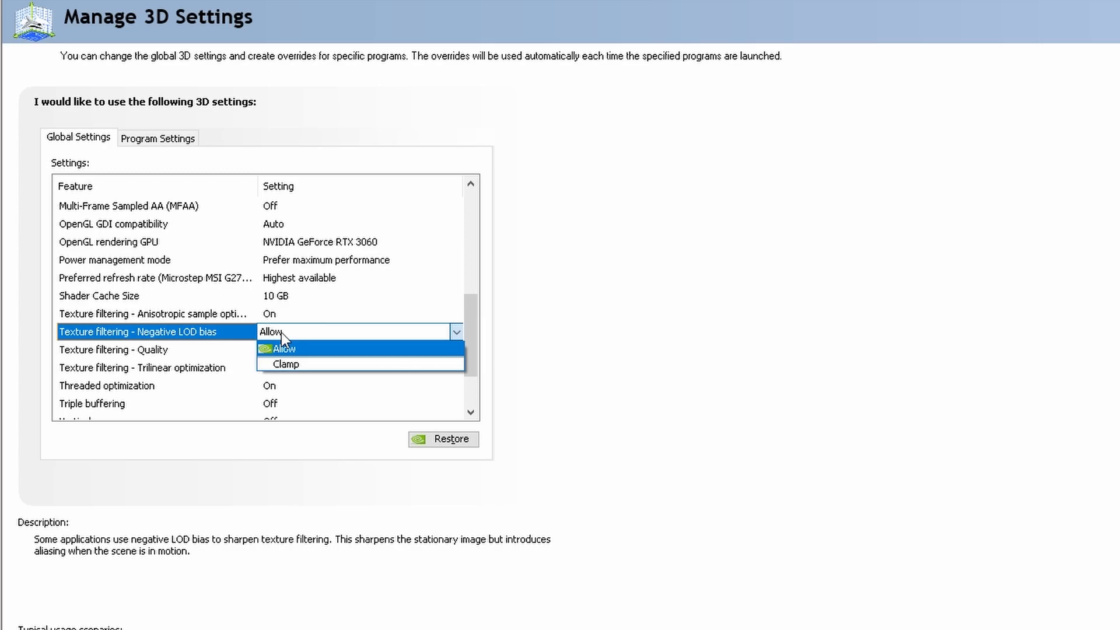
click(281, 332)
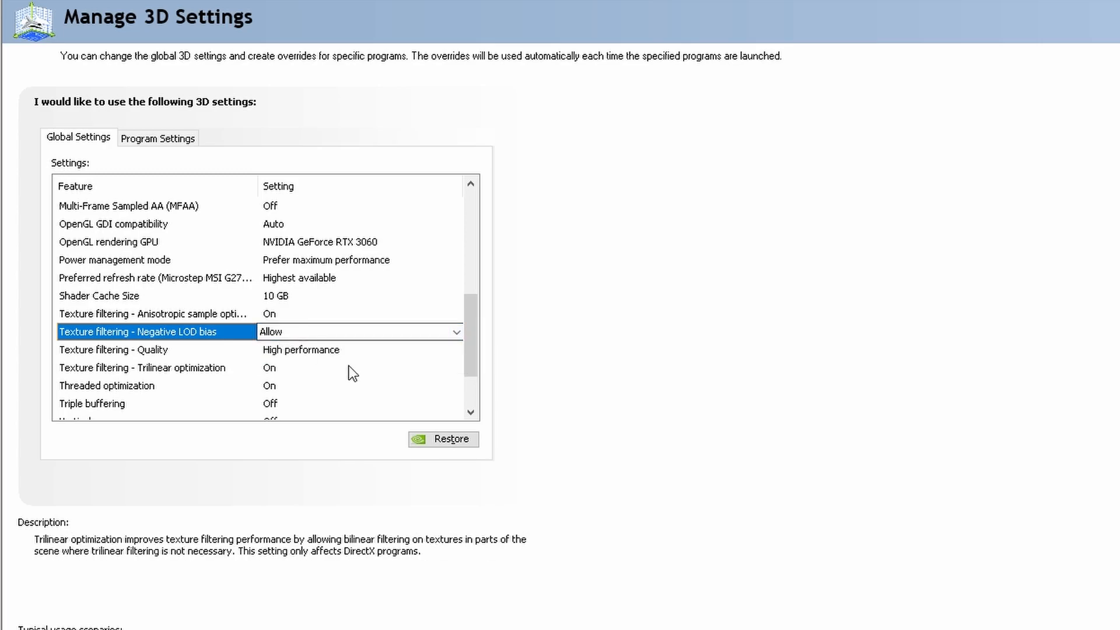
click(376, 332)
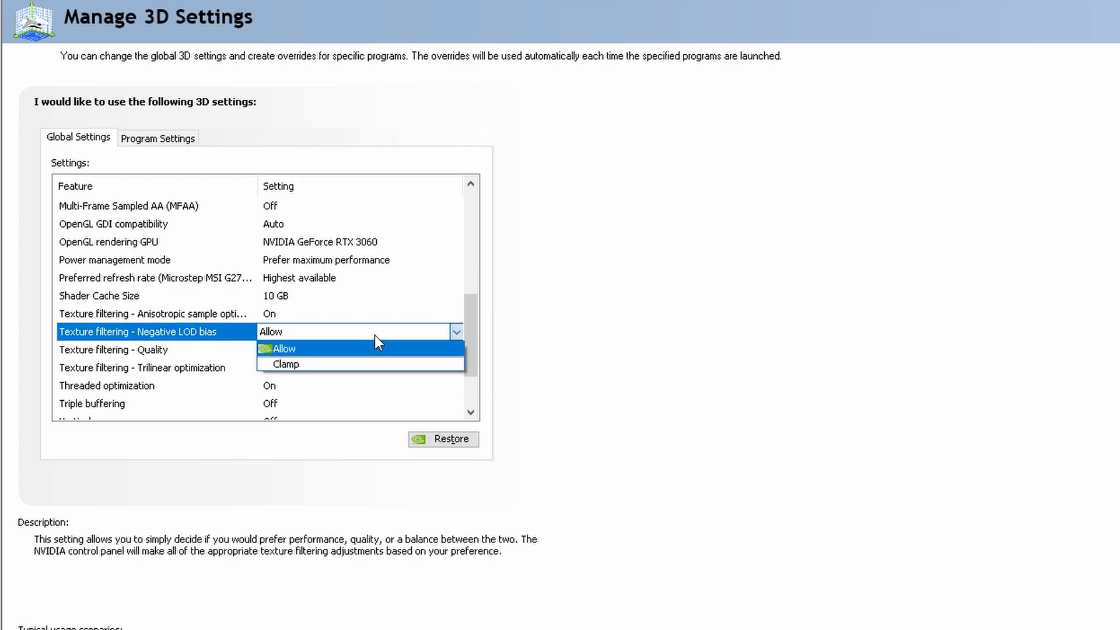
click(344, 330)
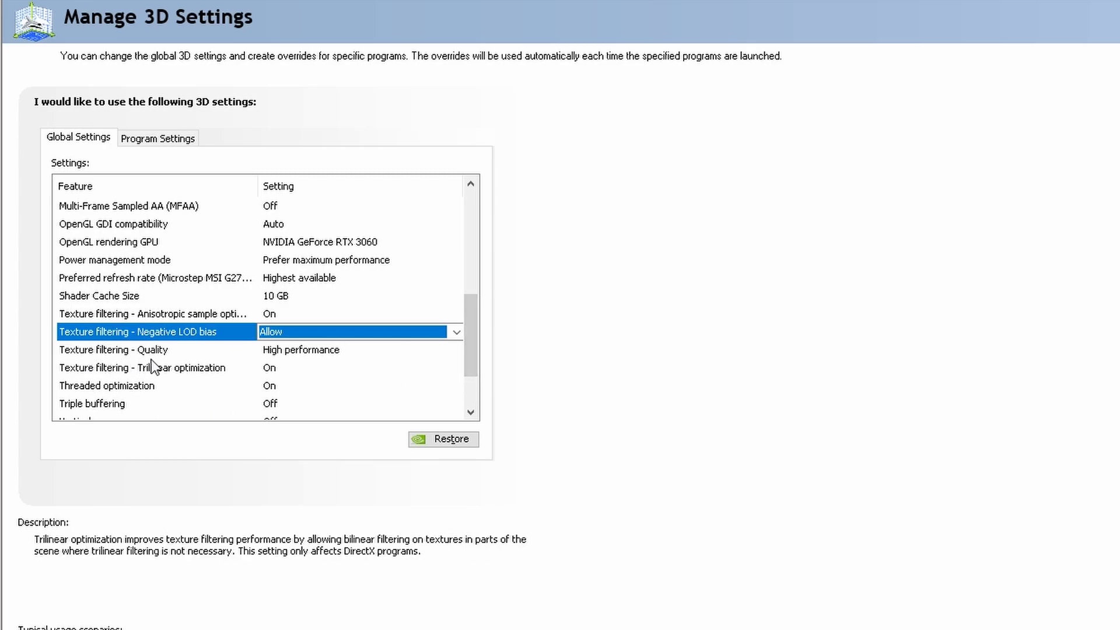
- Check the options available for Texture filtering - Quality and view the remaining settings at the end of the list
click(378, 351)
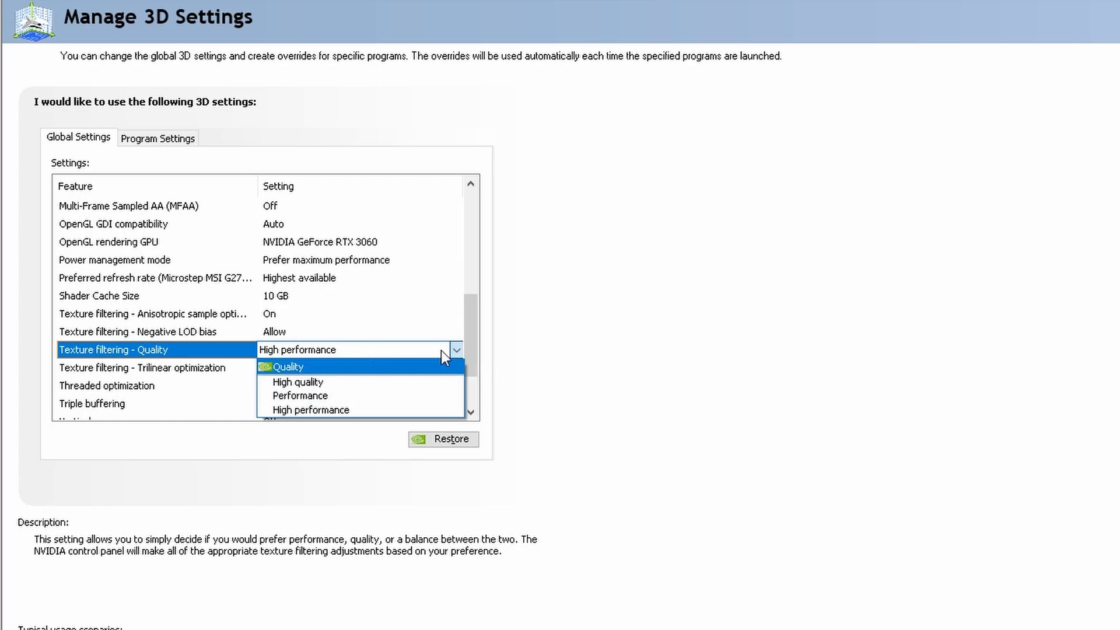
click(457, 351)
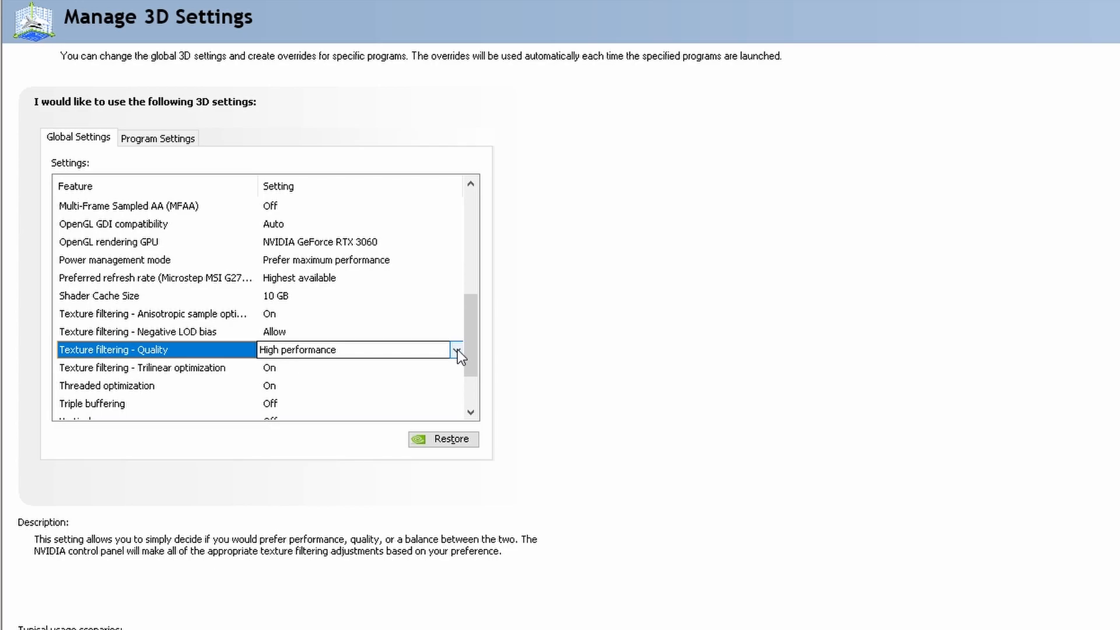
drag(470, 354, 463, 406)
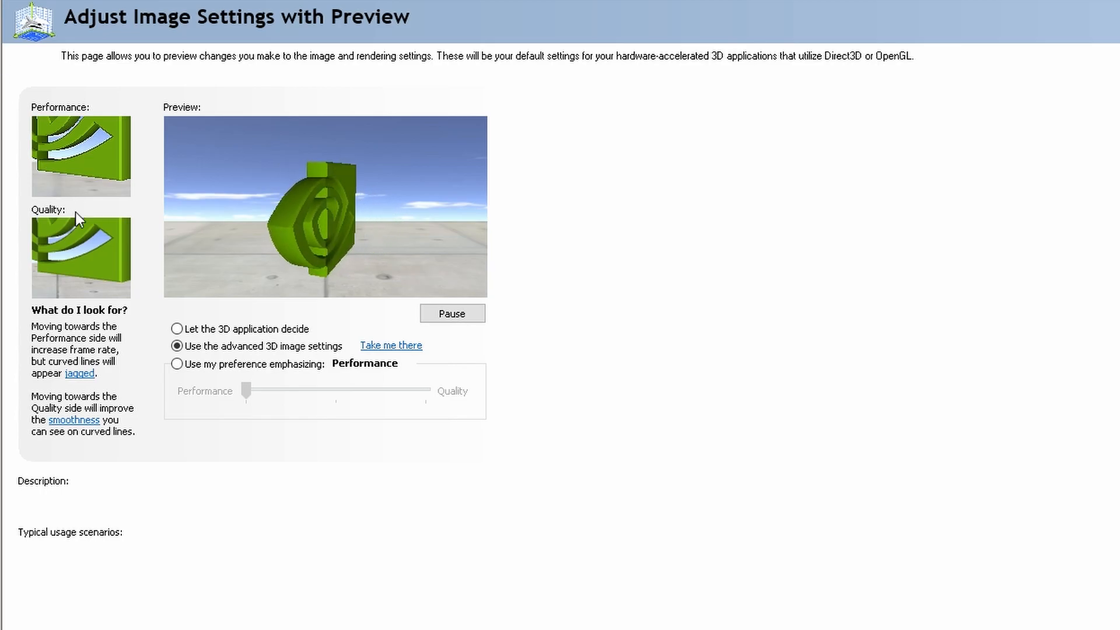
- Switch the image settings to use a custom preference and compare the preview with emphasis on Quality and on Balanced
click(178, 364)
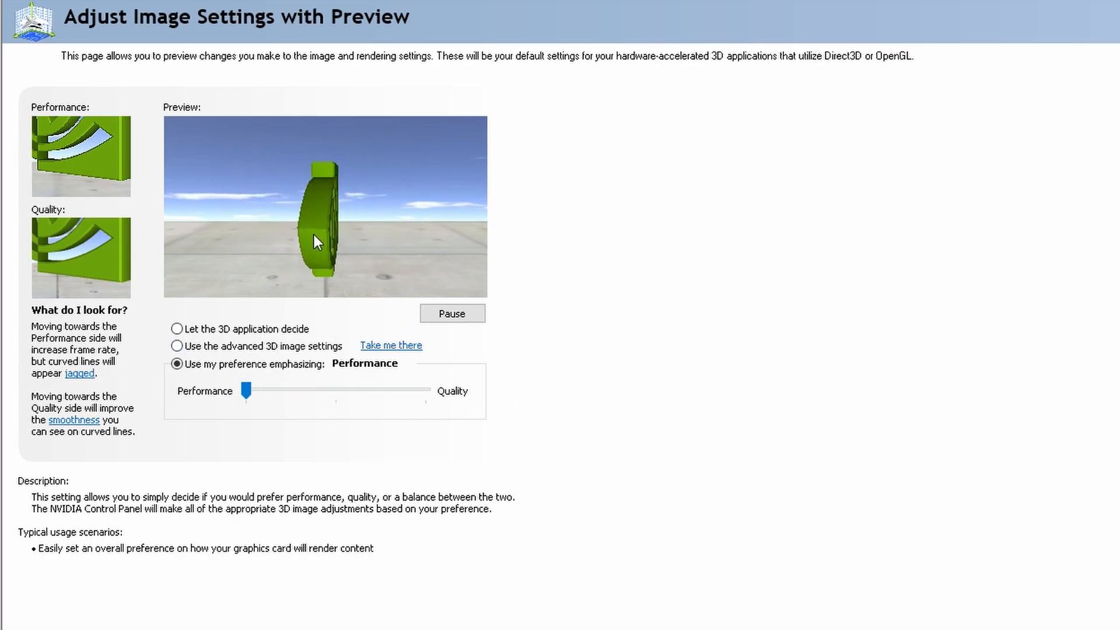
click(288, 384)
drag(337, 387, 416, 390)
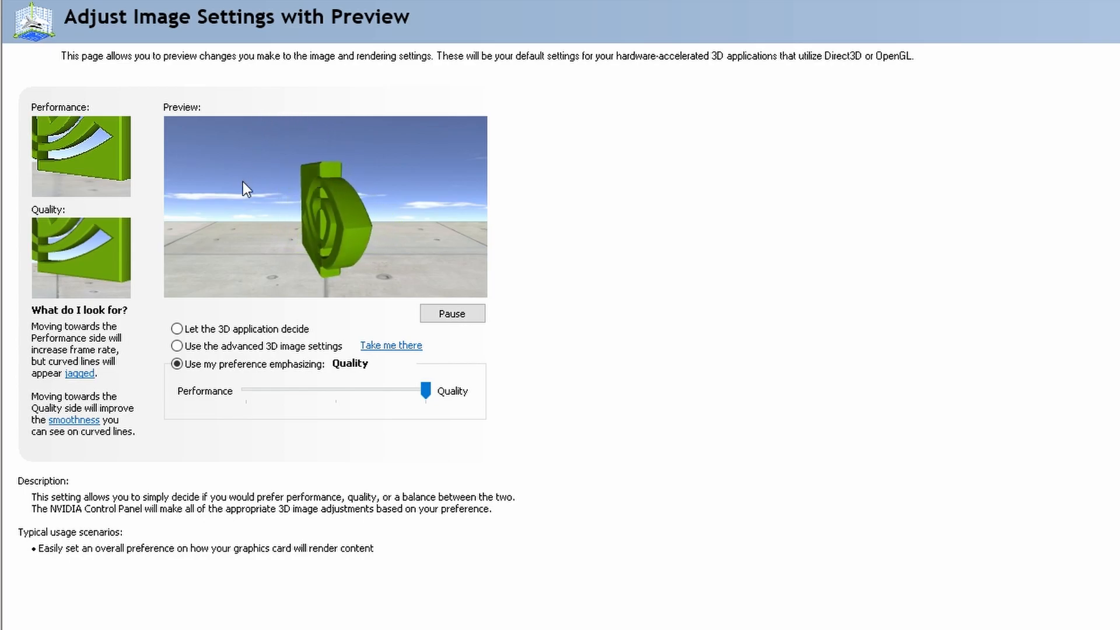
click(411, 392)
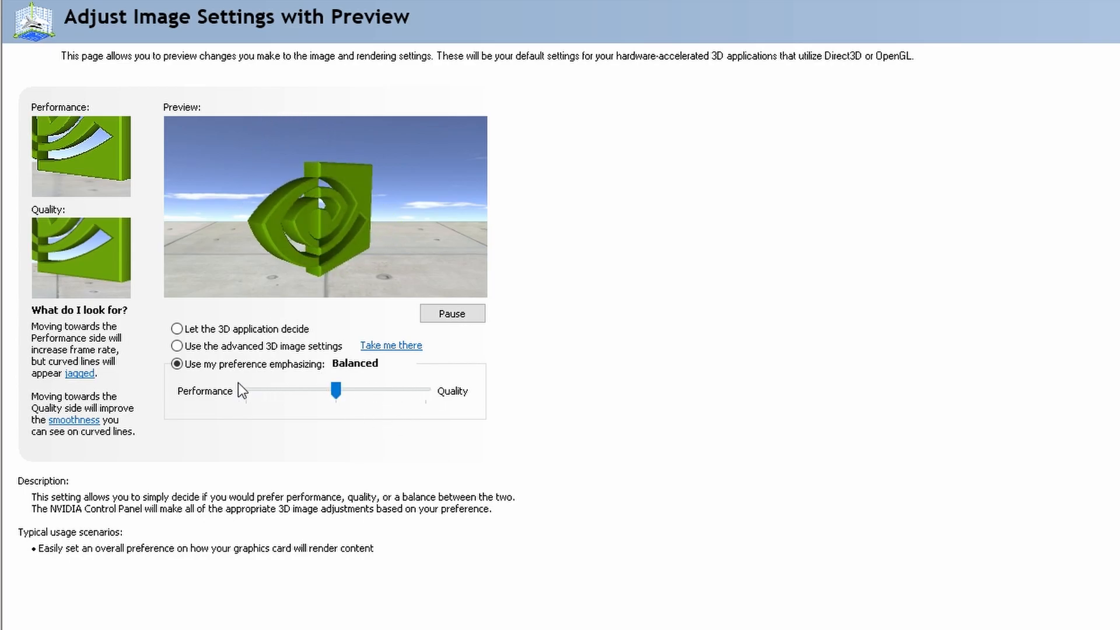
- Set the custom image preference to emphasize Performance
drag(340, 389, 251, 386)
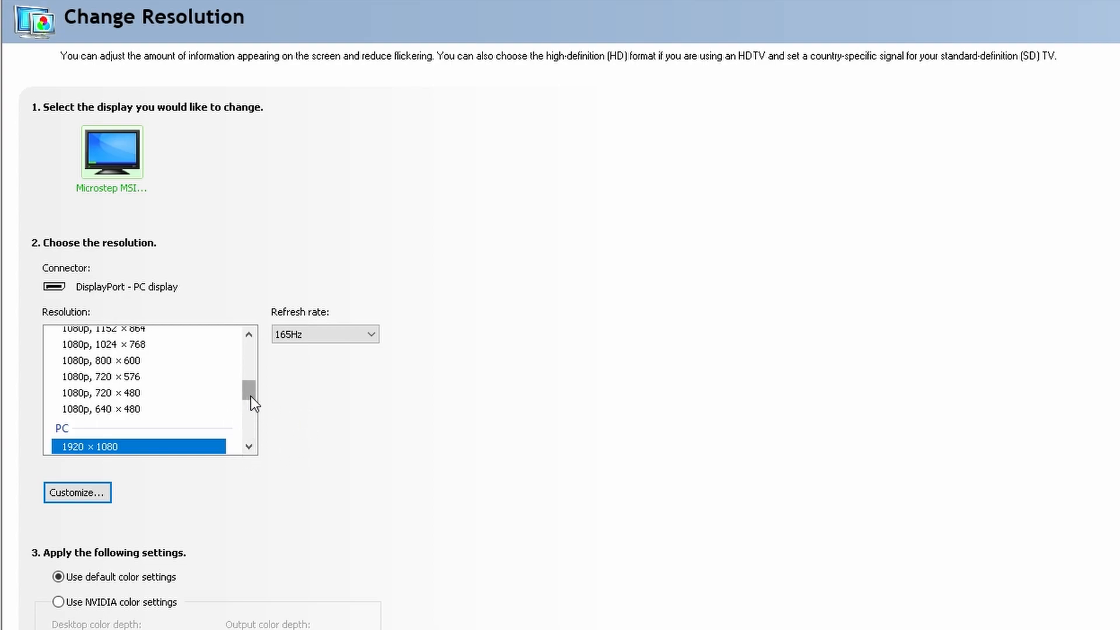
- Examine the Ultra HD, HD, SD and PC resolutions offered for the display and check the refresh rate options
drag(254, 396, 257, 347)
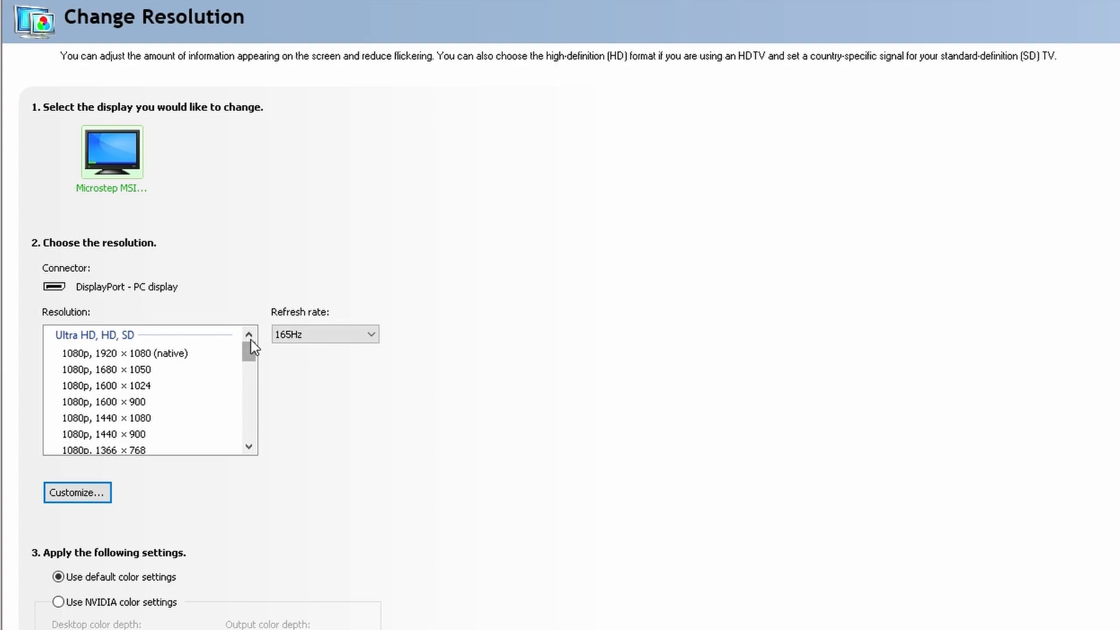
drag(253, 355, 249, 404)
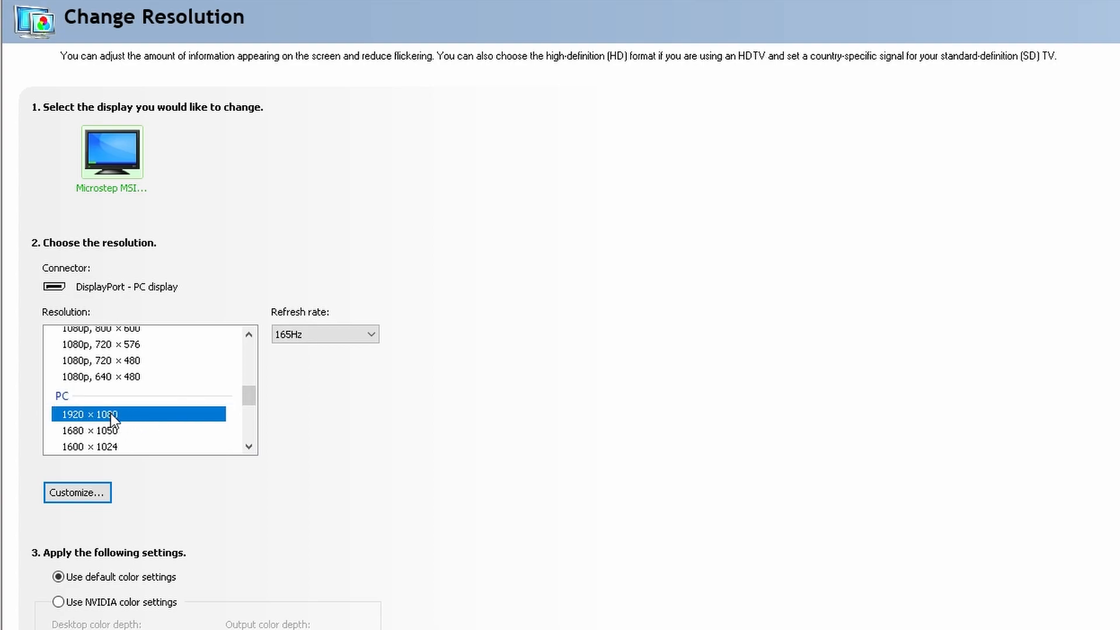
click(334, 337)
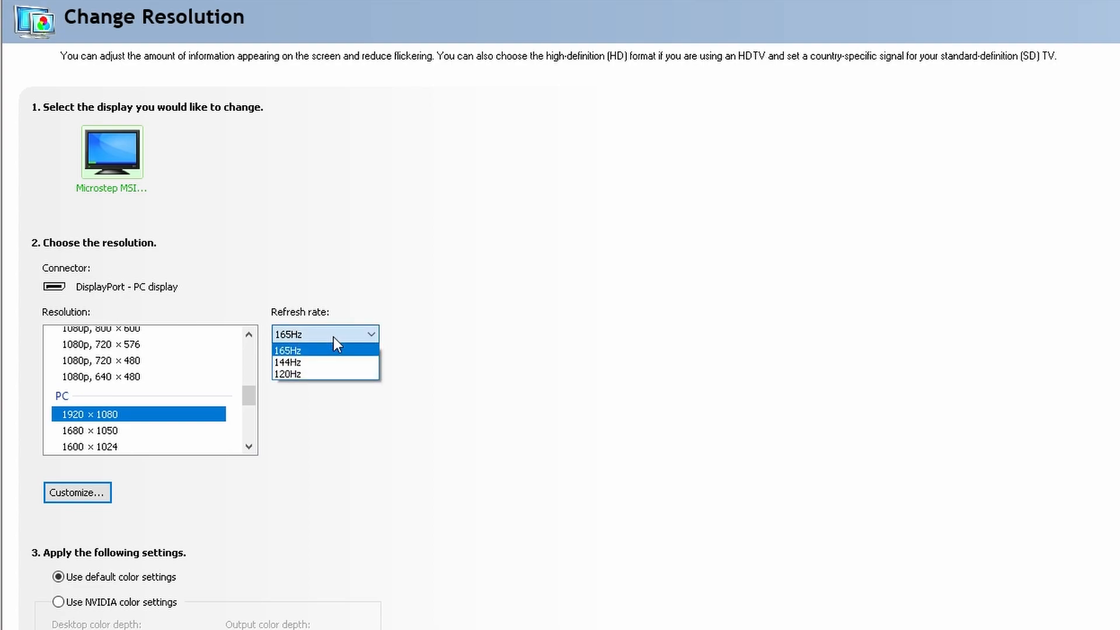
click(334, 337)
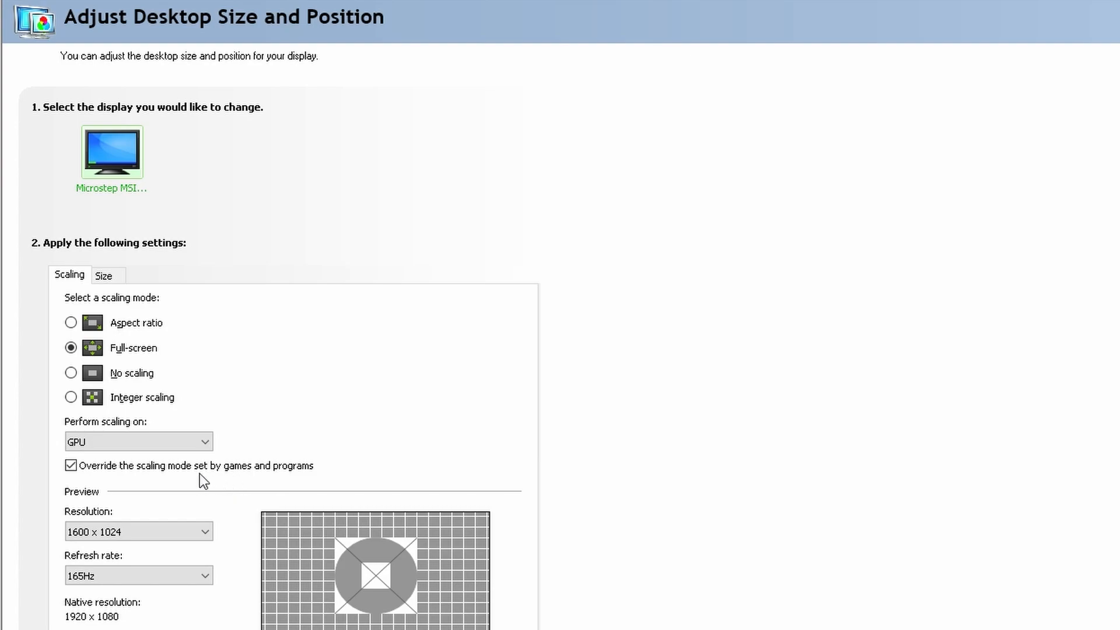
- Set the resolution in the desktop scaling preview to 1920 x 1080
click(197, 531)
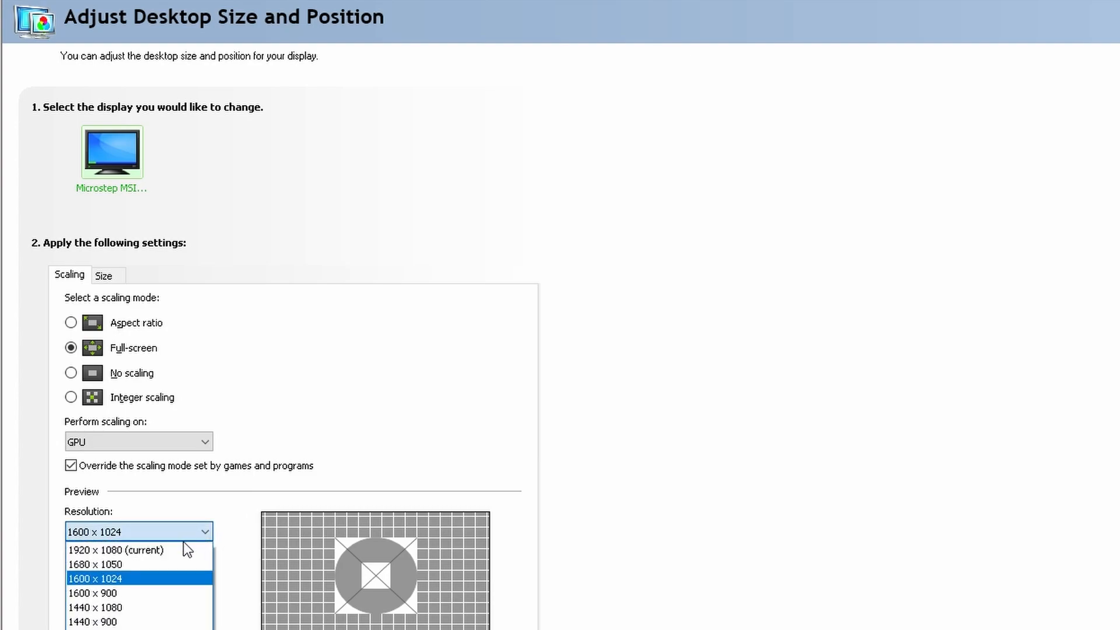
click(142, 550)
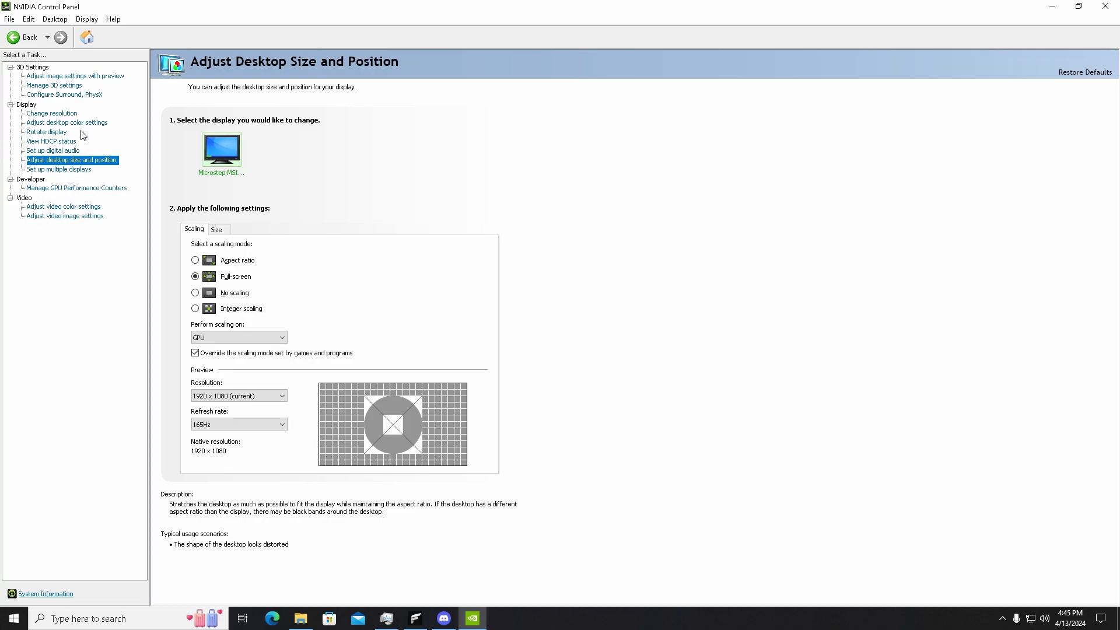
- Check whether developer settings are enabled and view the access options for managing GPU performance counters
click(86, 19)
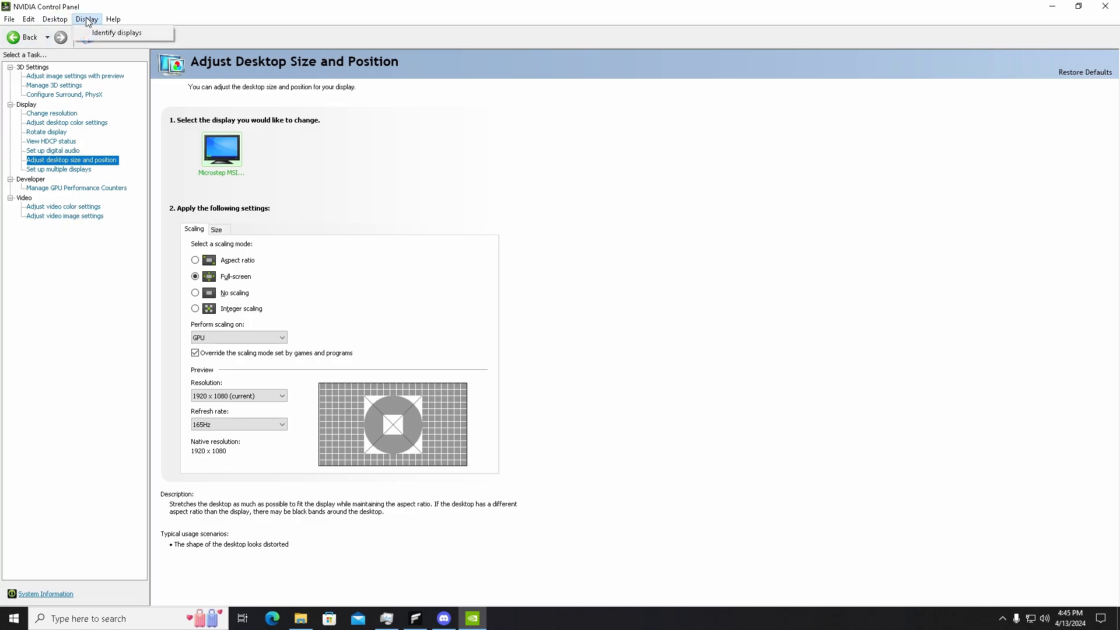
mouse_move(55, 20)
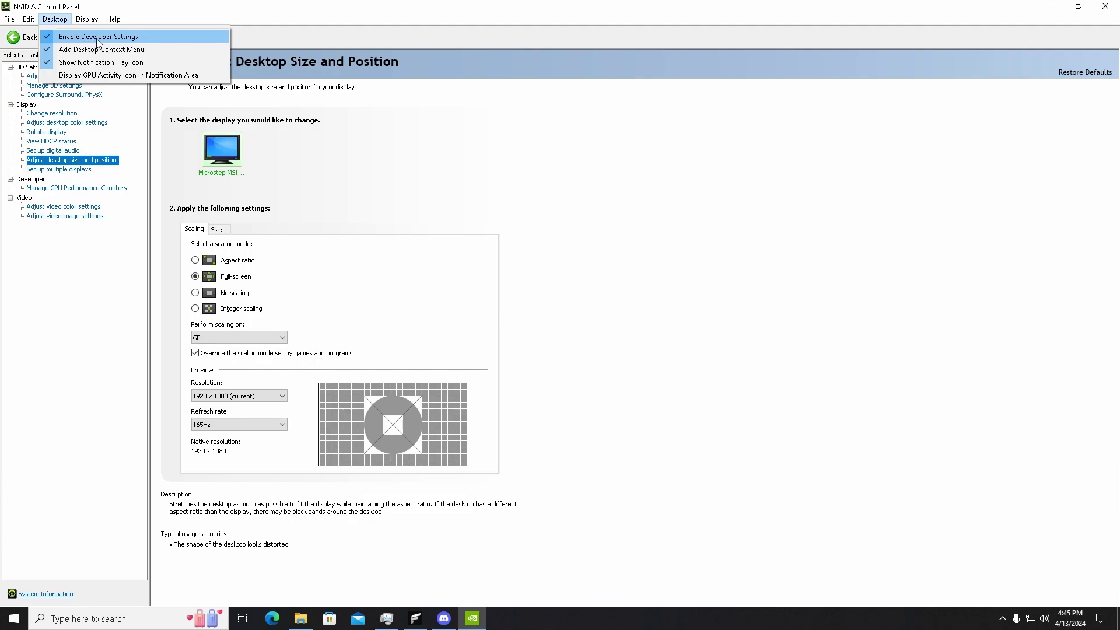
click(238, 8)
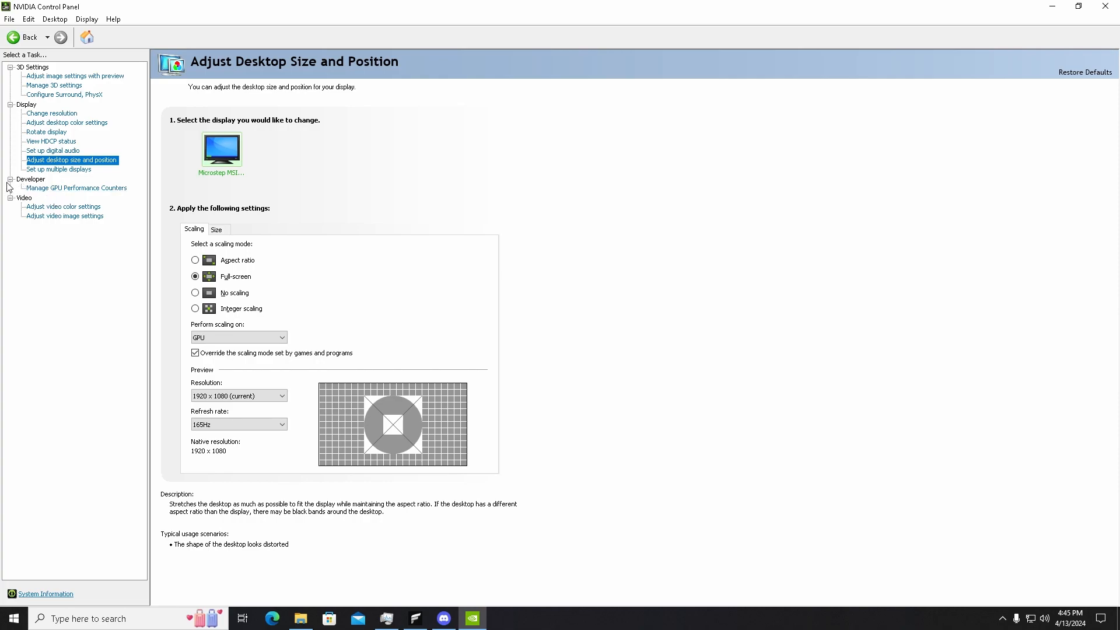
click(73, 190)
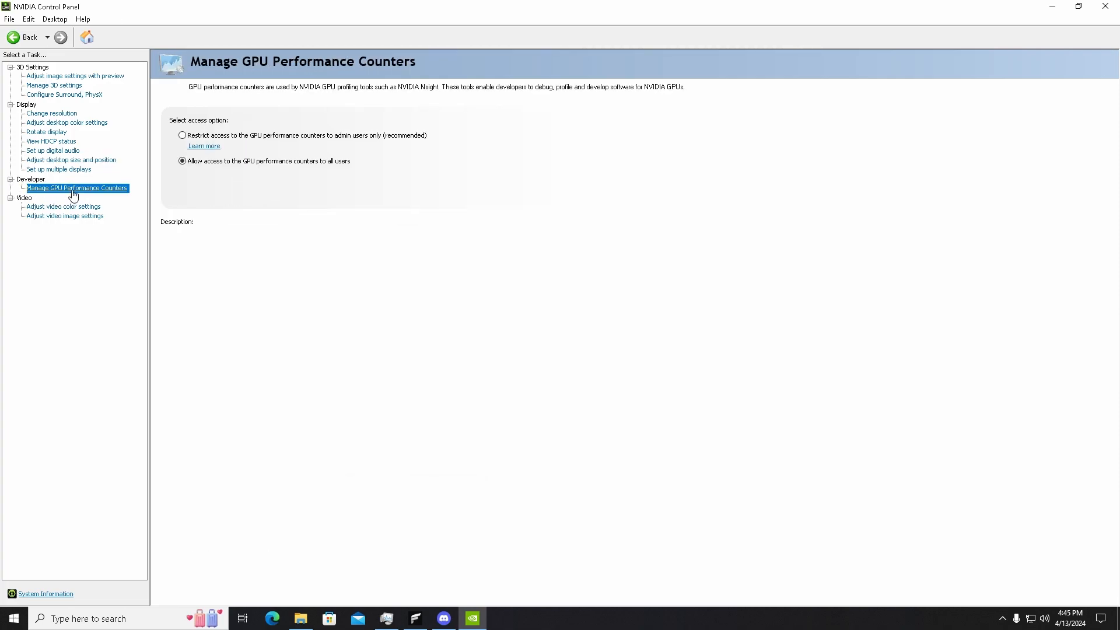
mouse_move(184, 165)
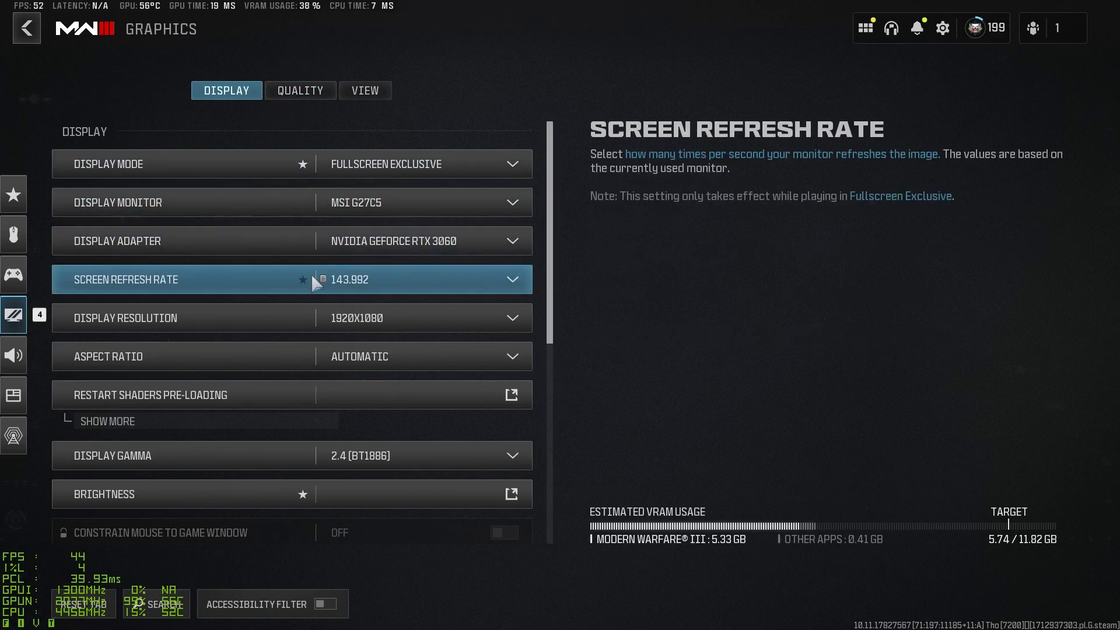
- In Modern Warfare III's display settings, set NVIDIA Reflex Low Latency to On + Boost and check the extra options of Custom Frame Rate Limit
scroll(310, 280, down, 3)
click(414, 368)
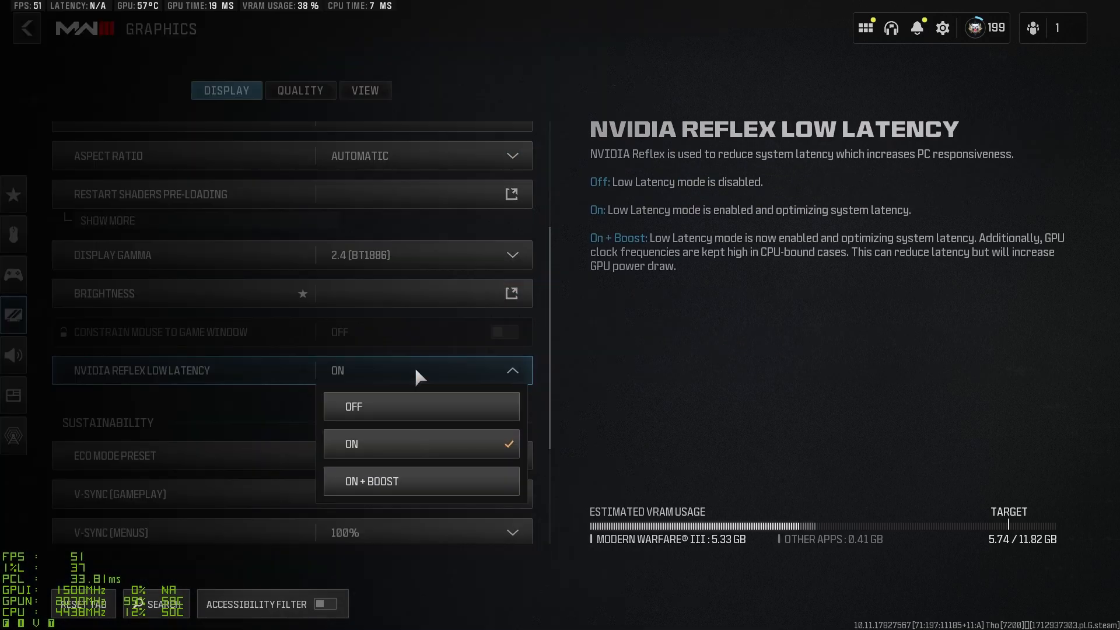
click(398, 477)
scroll(360, 379, down, 3)
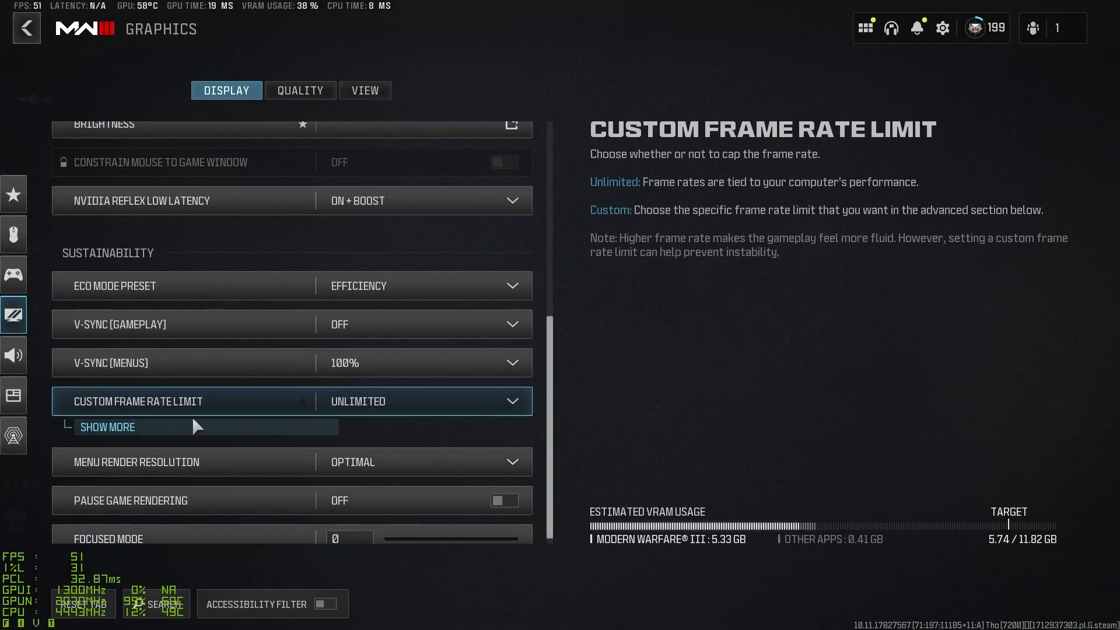
click(213, 420)
click(214, 418)
scroll(400, 437, up, 5)
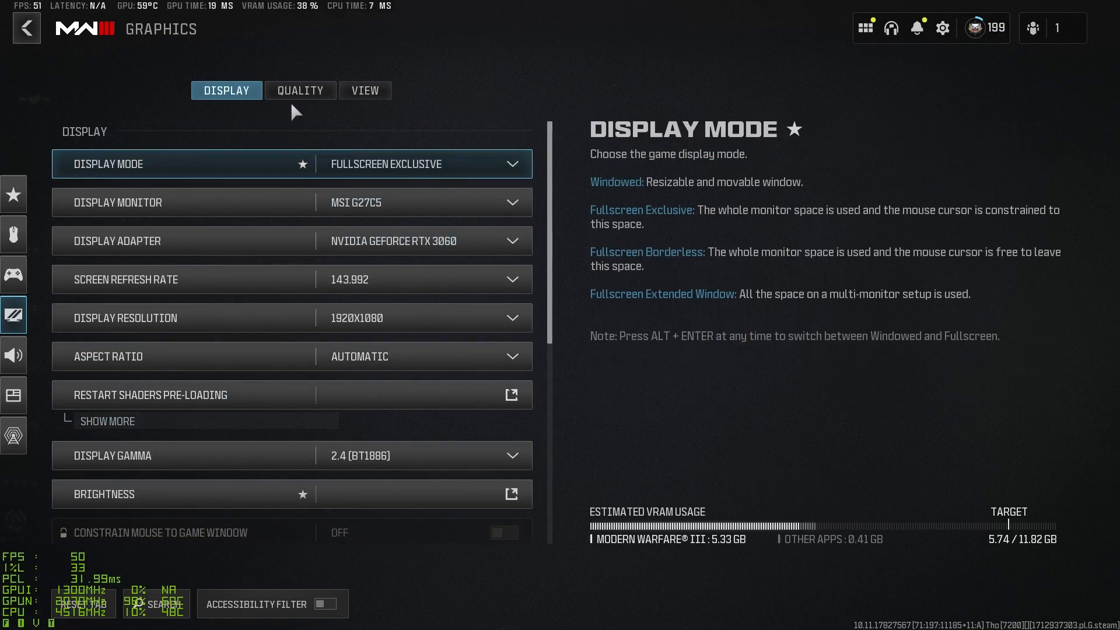
- In the graphics quality settings, expand the upscaling options and set the NVIDIA DLSS preset to Ultra Performance
click(294, 95)
click(260, 330)
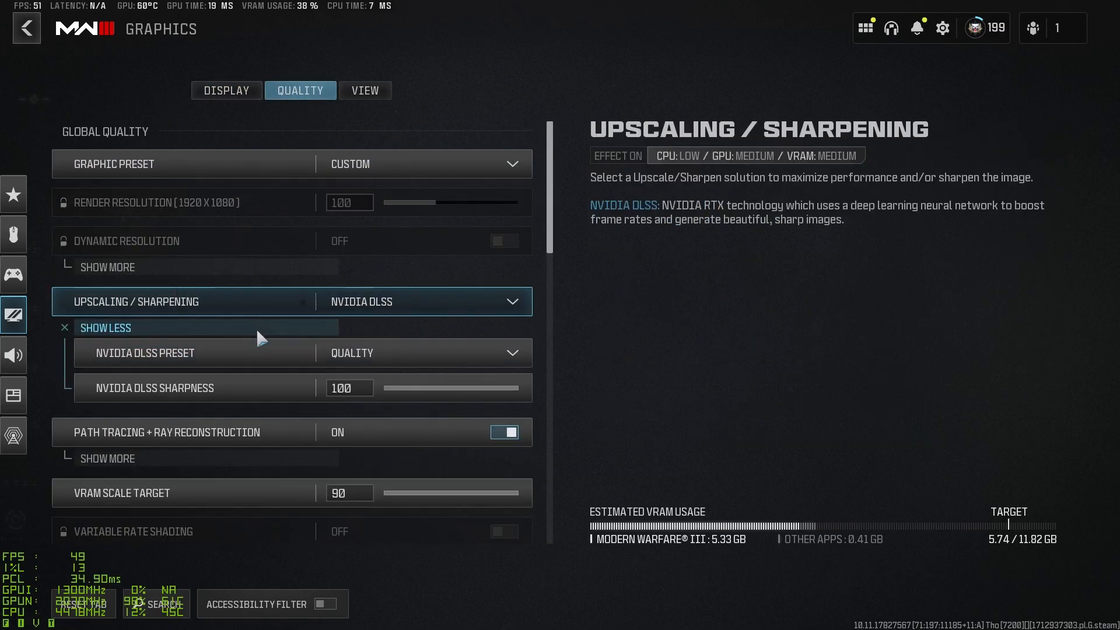
click(400, 351)
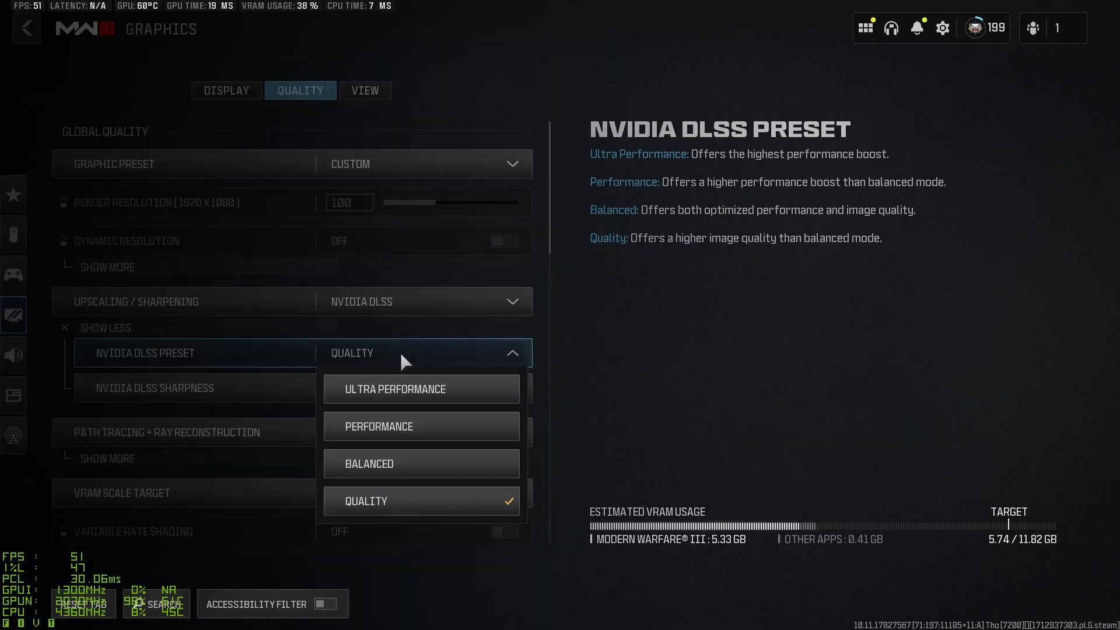
click(407, 389)
- Lower the detail and texture settings, with Depth of Field off, Detail Quality Level Low and Particle Resolution Very Low
scroll(318, 385, down, 2)
scroll(257, 379, down, 3)
click(364, 340)
click(370, 376)
click(388, 379)
click(378, 423)
click(372, 421)
click(352, 461)
click(354, 490)
click(355, 493)
click(362, 340)
- Turn off Bullet Impacts and Persistent Effects, and set Shader Quality and Local Texture Streaming Quality to Low
scroll(363, 397, down, 5)
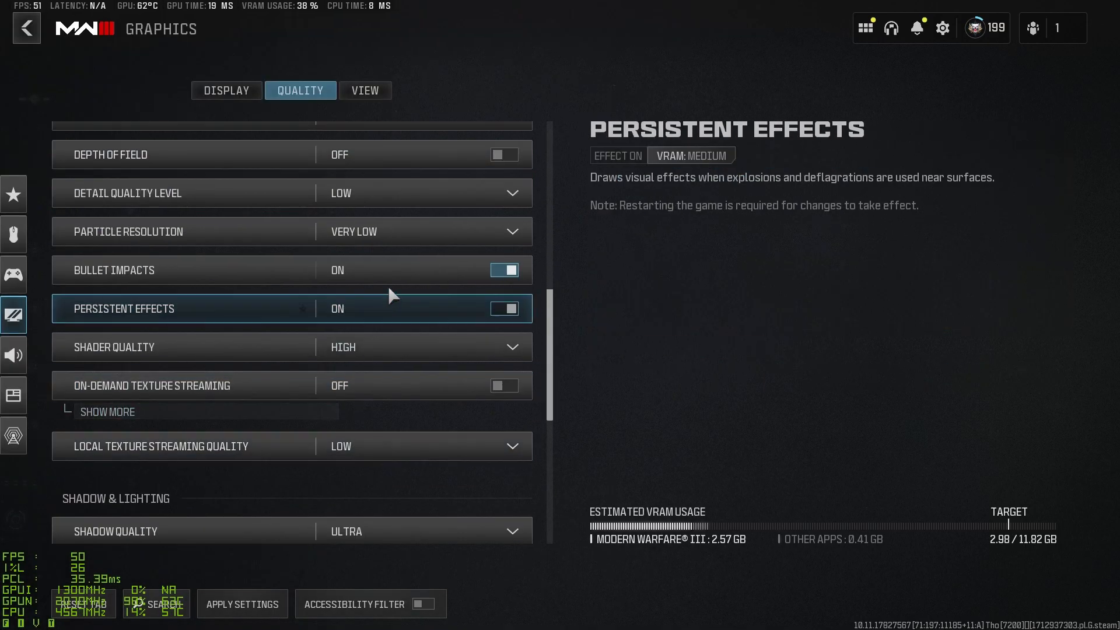
click(384, 273)
click(379, 308)
click(362, 351)
click(357, 393)
scroll(357, 395, down, 1)
click(358, 399)
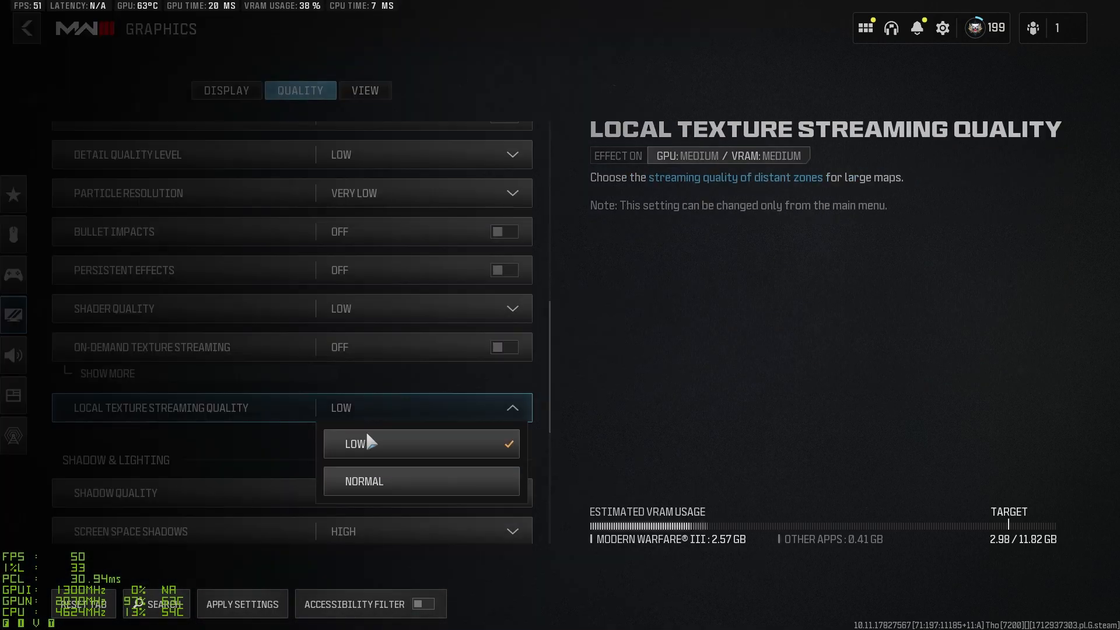
click(353, 442)
- Set Shadow Quality to Very Low and turn off Screen Space Shadows and Ambient Occlusion
click(364, 495)
click(350, 380)
scroll(373, 362, down, 3)
click(365, 405)
click(361, 445)
click(361, 447)
click(374, 300)
- Turn off Screen Space Reflections and set Static Reflection Quality to Low
scroll(354, 382, down, 2)
click(365, 409)
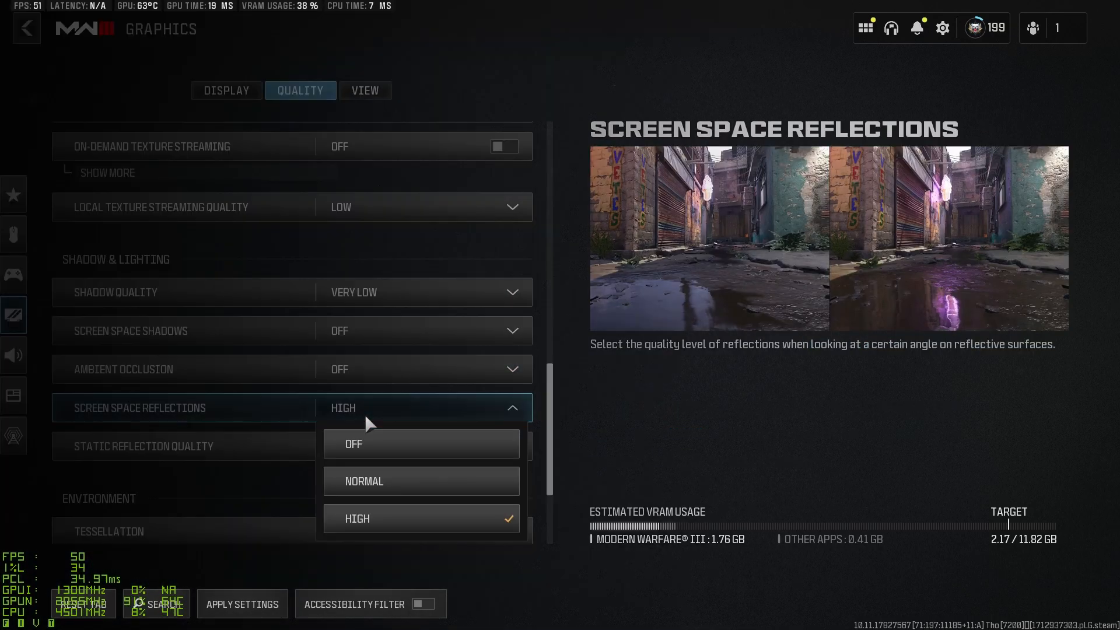
click(362, 439)
click(356, 447)
click(360, 488)
- Set the environment options Tessellation and Deferred Physics Quality to Off and Volumetric Quality to Low
scroll(366, 464, down, 2)
click(367, 465)
click(368, 489)
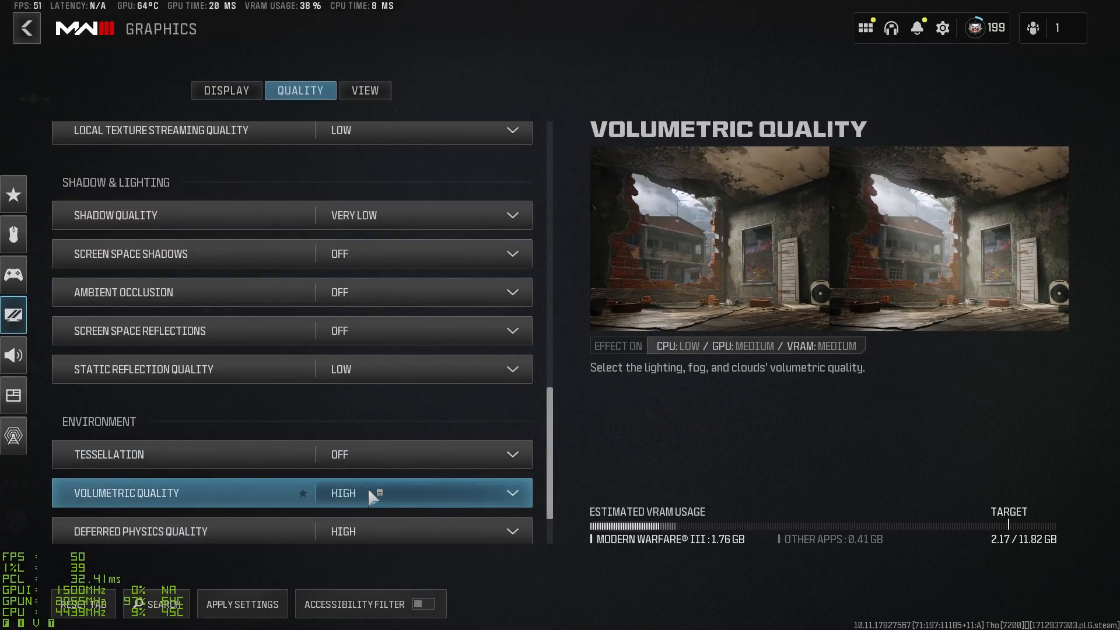
scroll(368, 489, down, 2)
click(369, 431)
click(366, 461)
click(365, 462)
click(367, 351)
- Set Weather Grid Volumes and Water Quality to Off, and apply the changed graphics settings
click(371, 495)
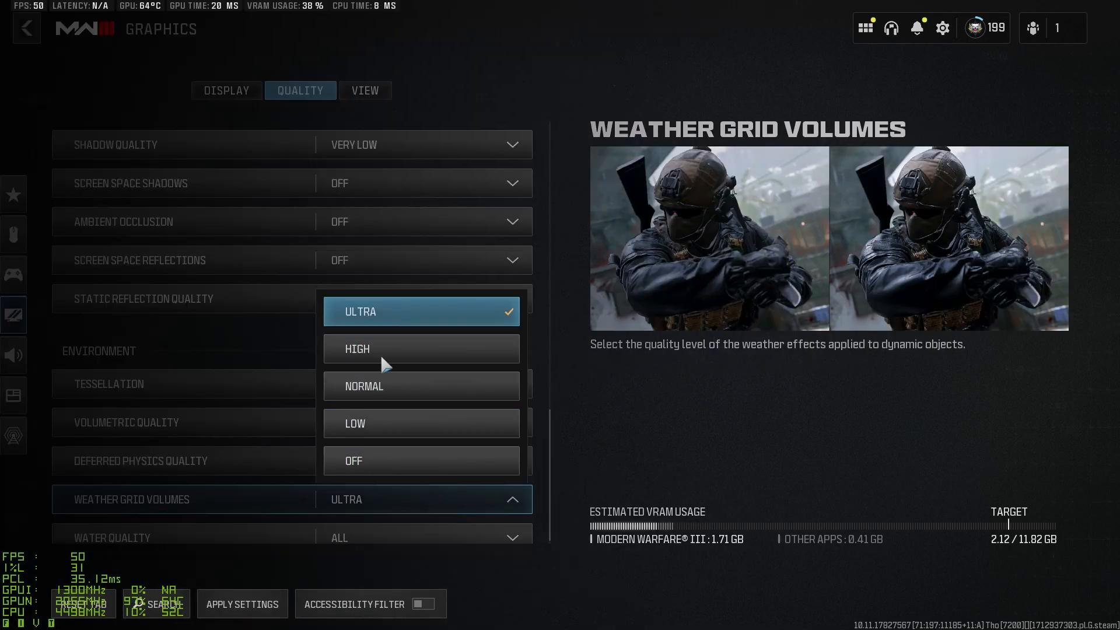
click(351, 463)
scroll(362, 496, down, 1)
click(366, 528)
click(384, 384)
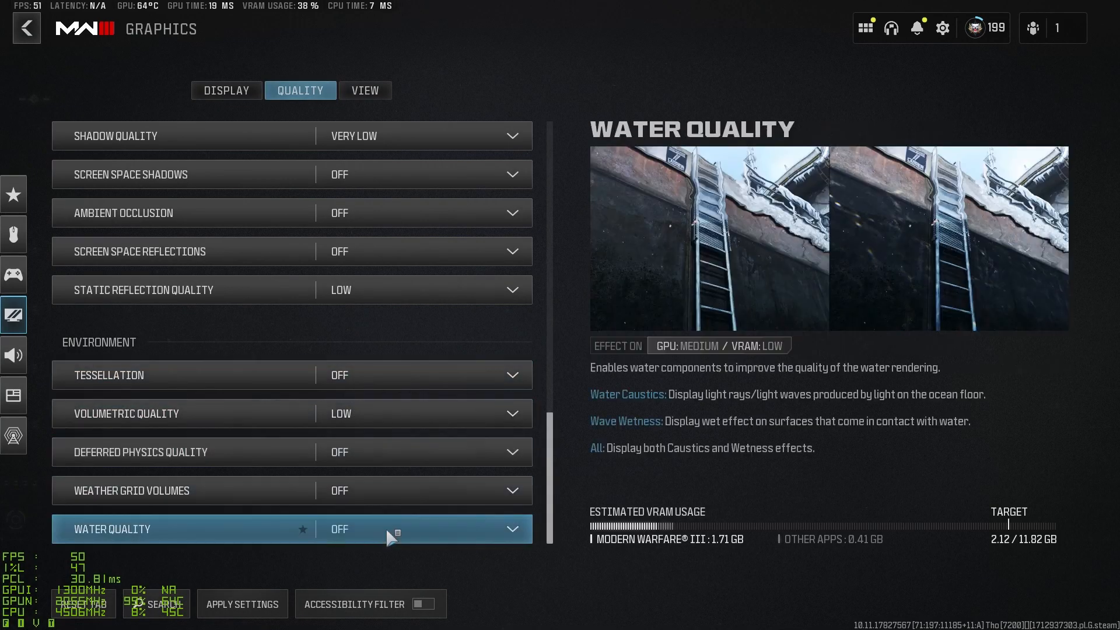
click(243, 596)
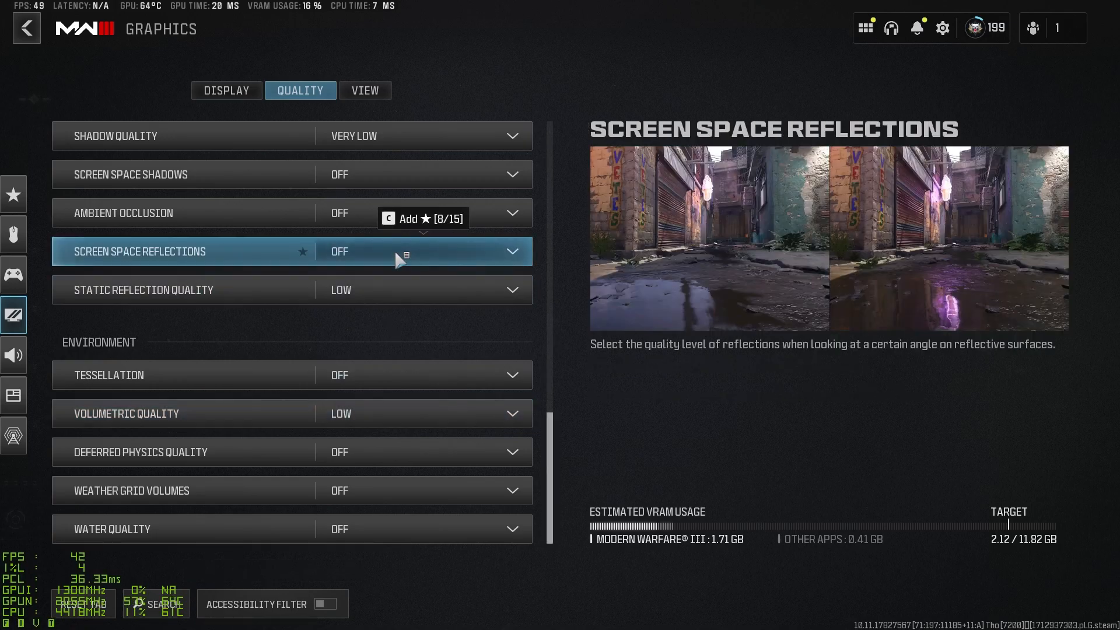
- Set the Path Tracing DLSS preset under Path Tracing + Ray Reconstruction to Performance and apply the change
scroll(400, 458, down, 1)
scroll(335, 363, up, 15)
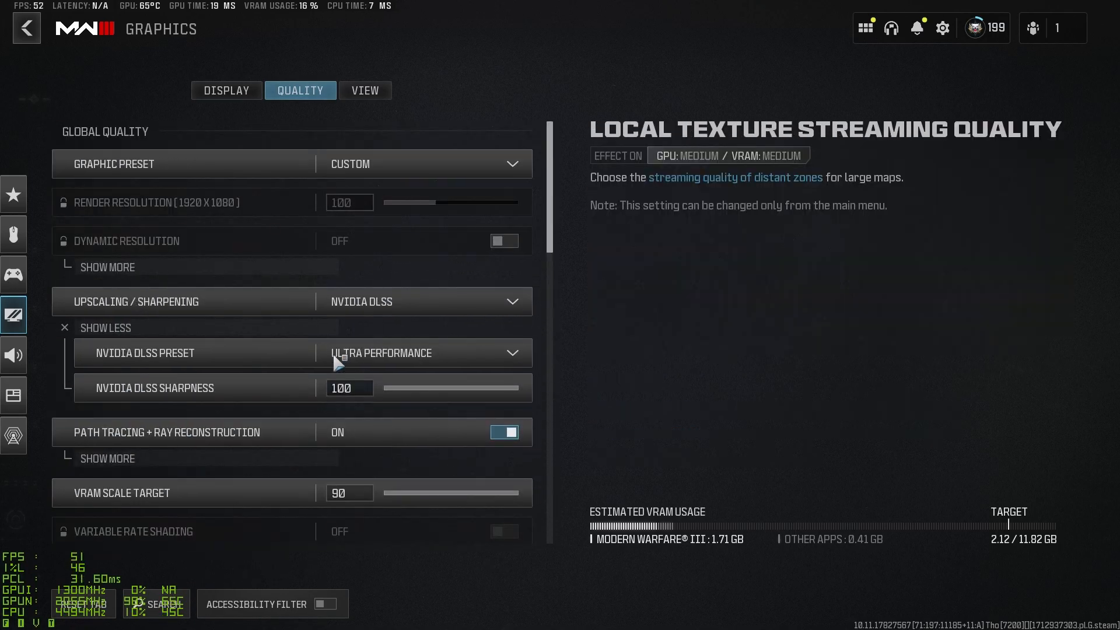
click(368, 490)
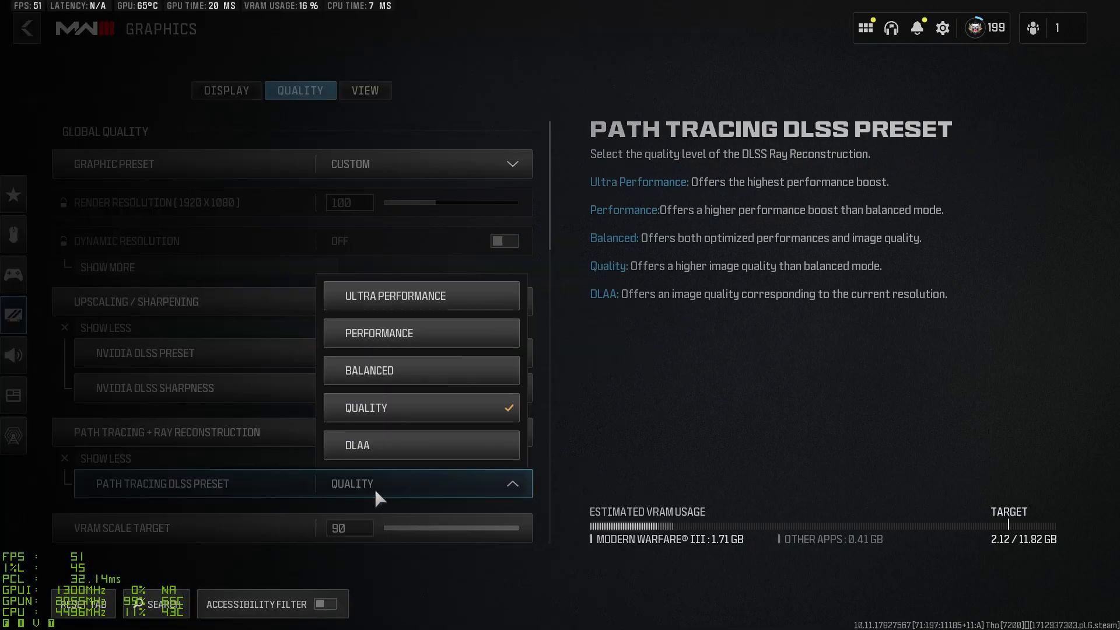
click(425, 326)
click(237, 600)
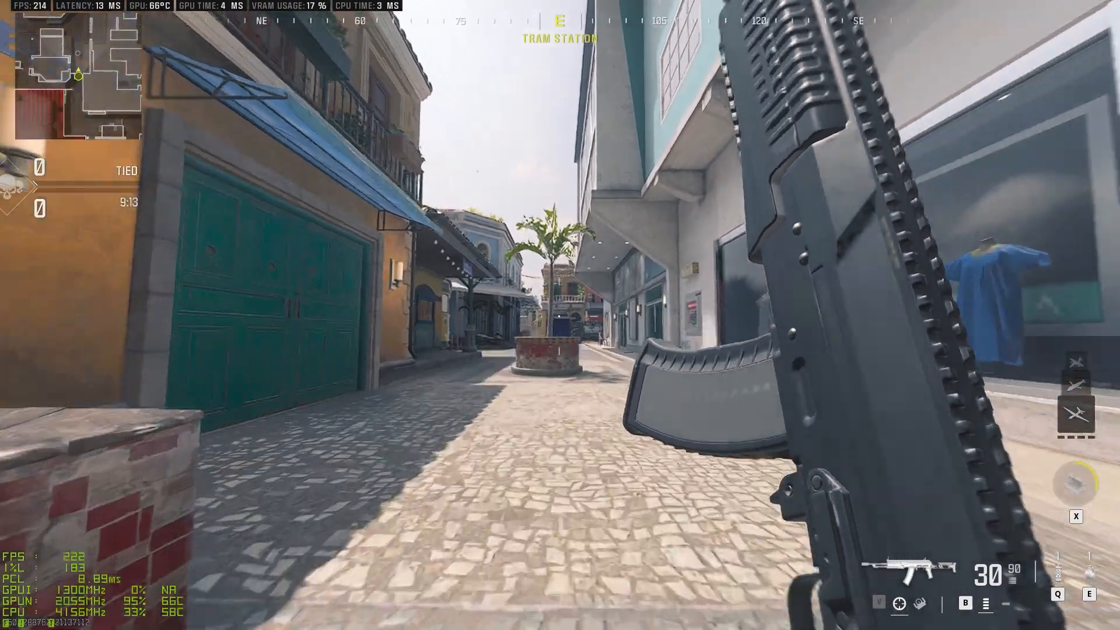
key(w)
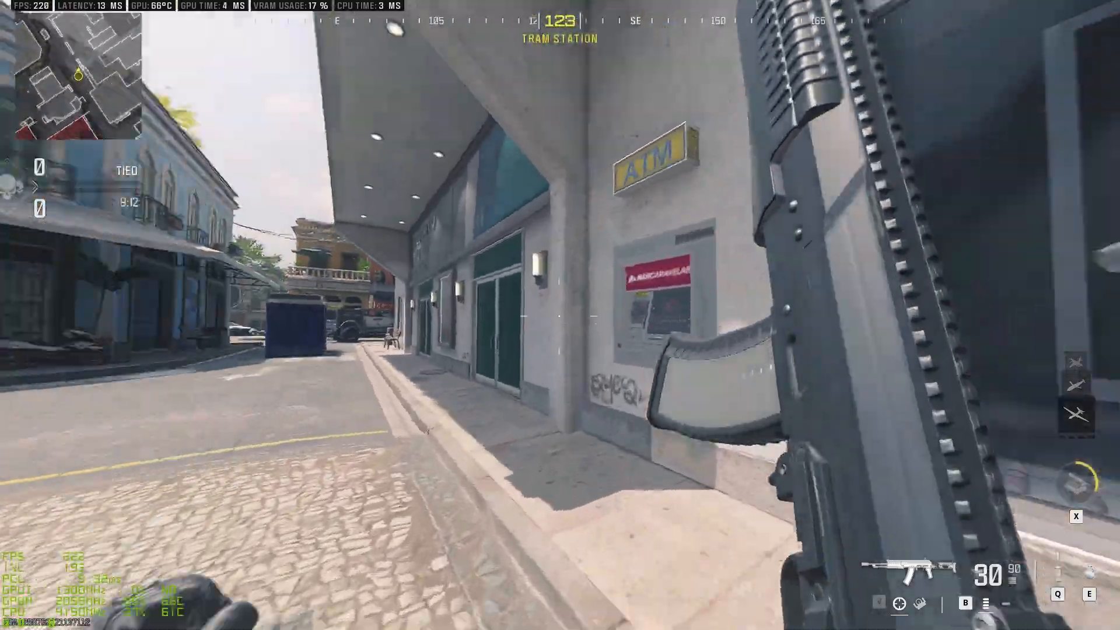
key(w)
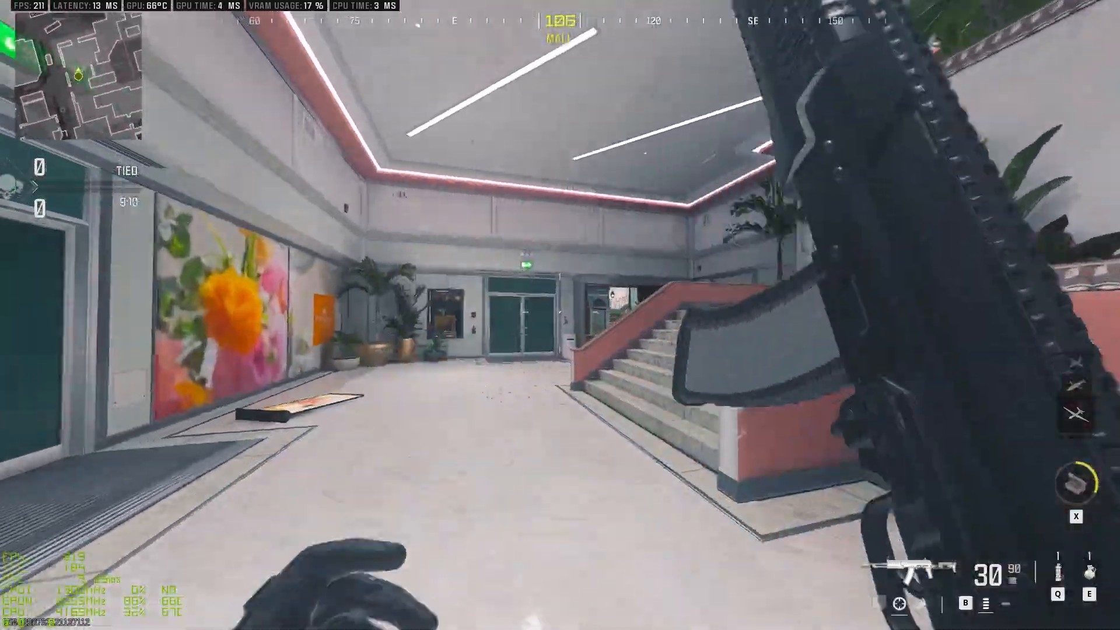
key(w)
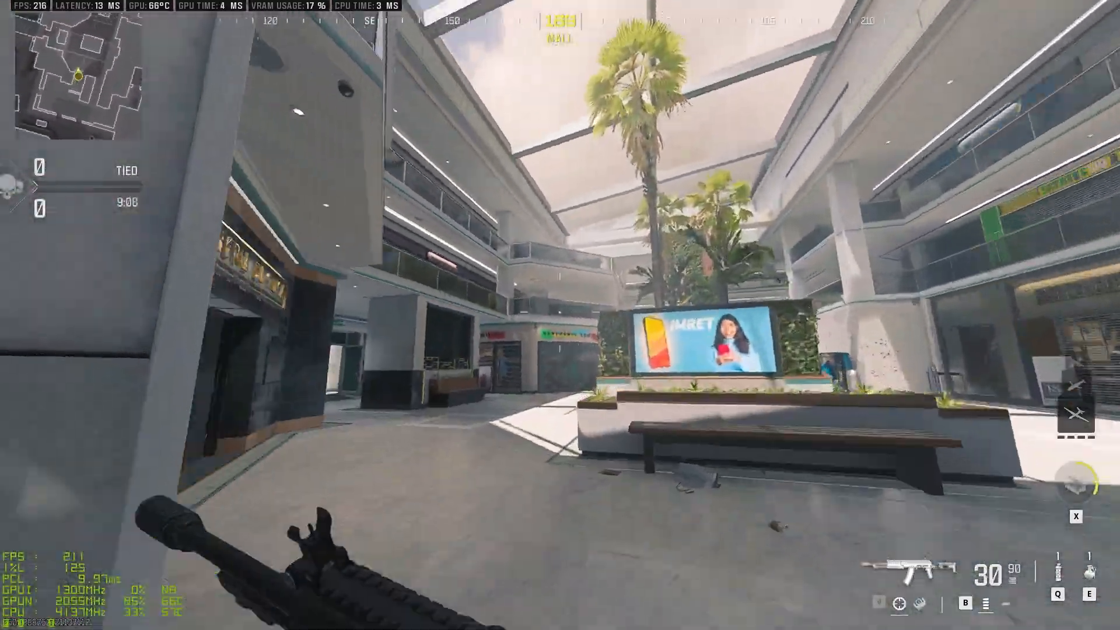
key(w)
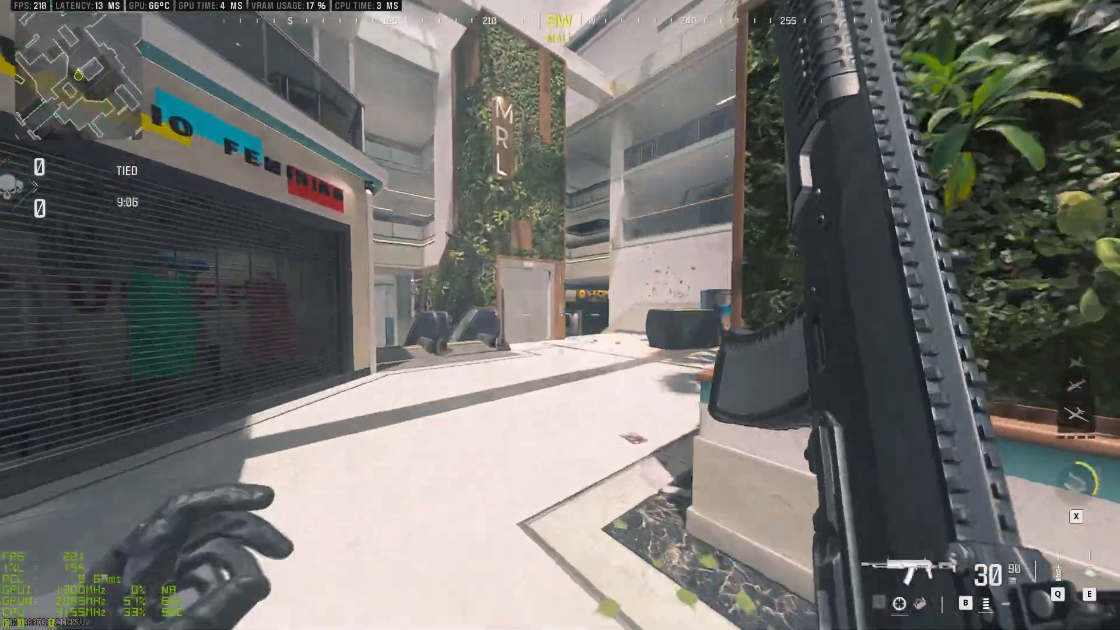
key(w)
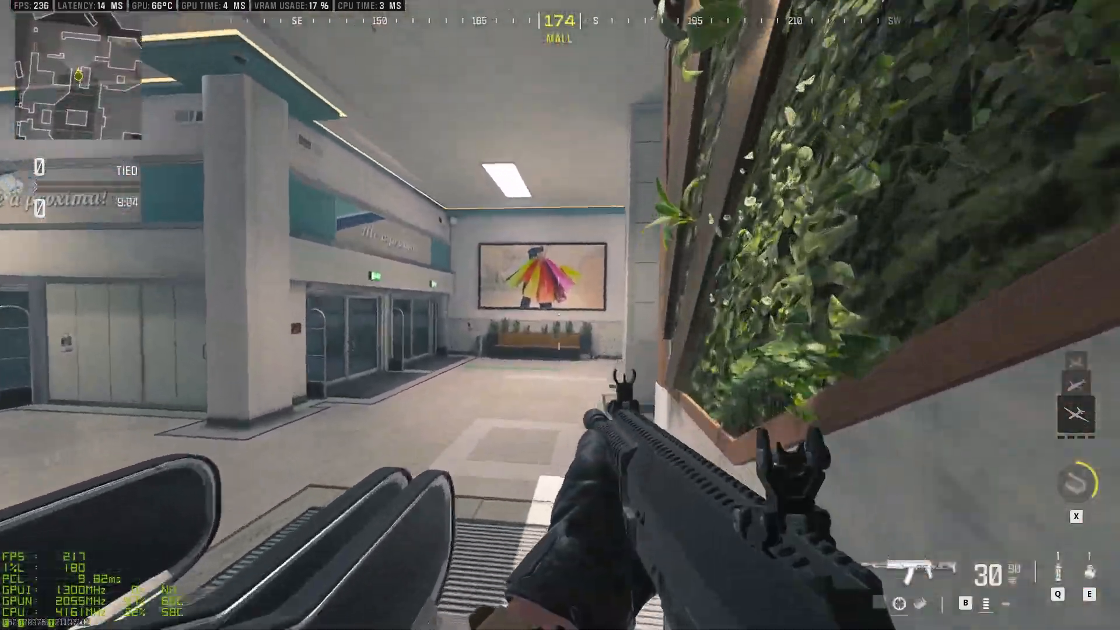
key(w)
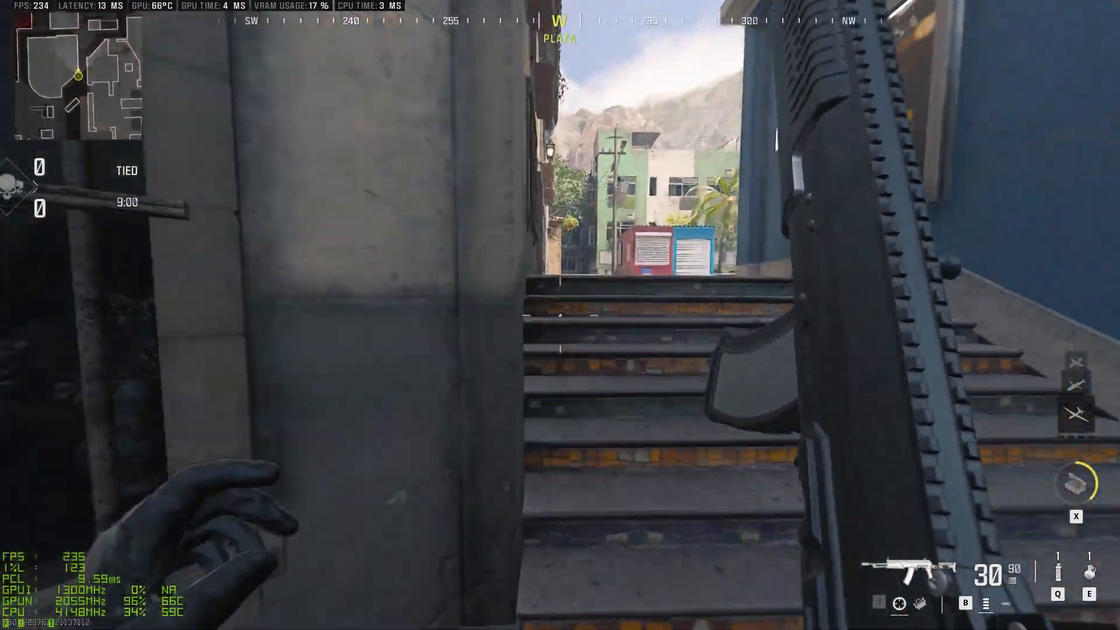
key(w)
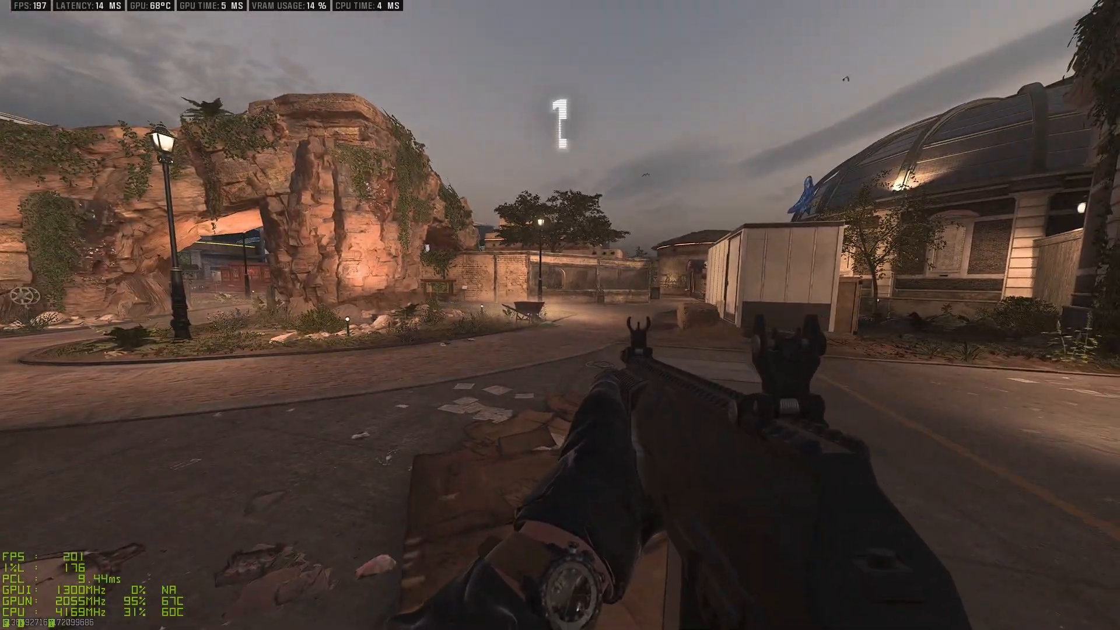
key(w)
key(w)
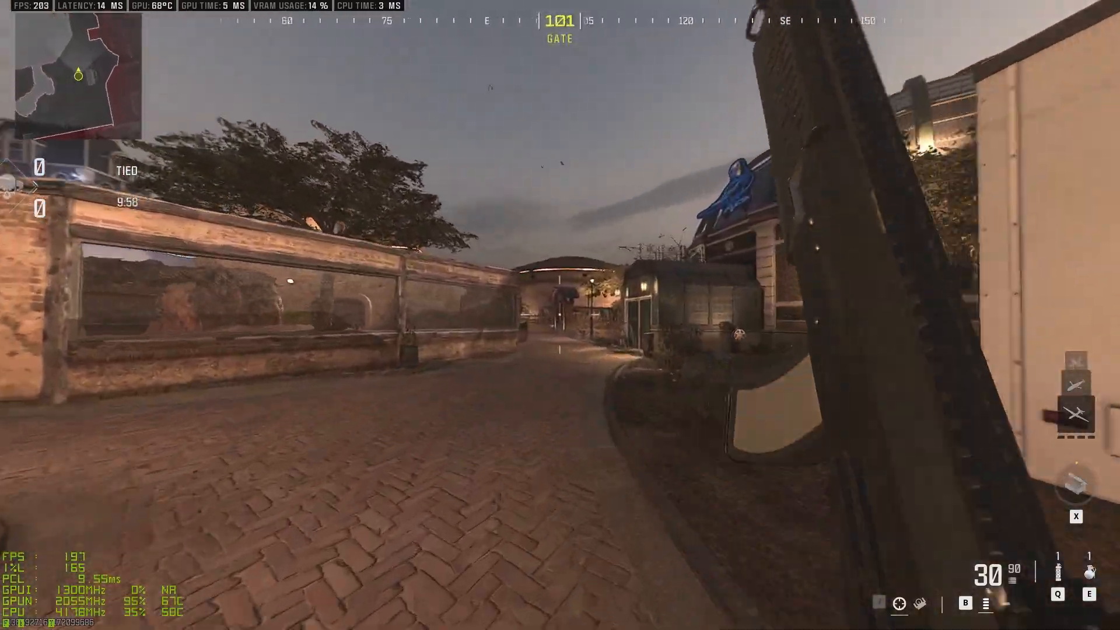
key(w)
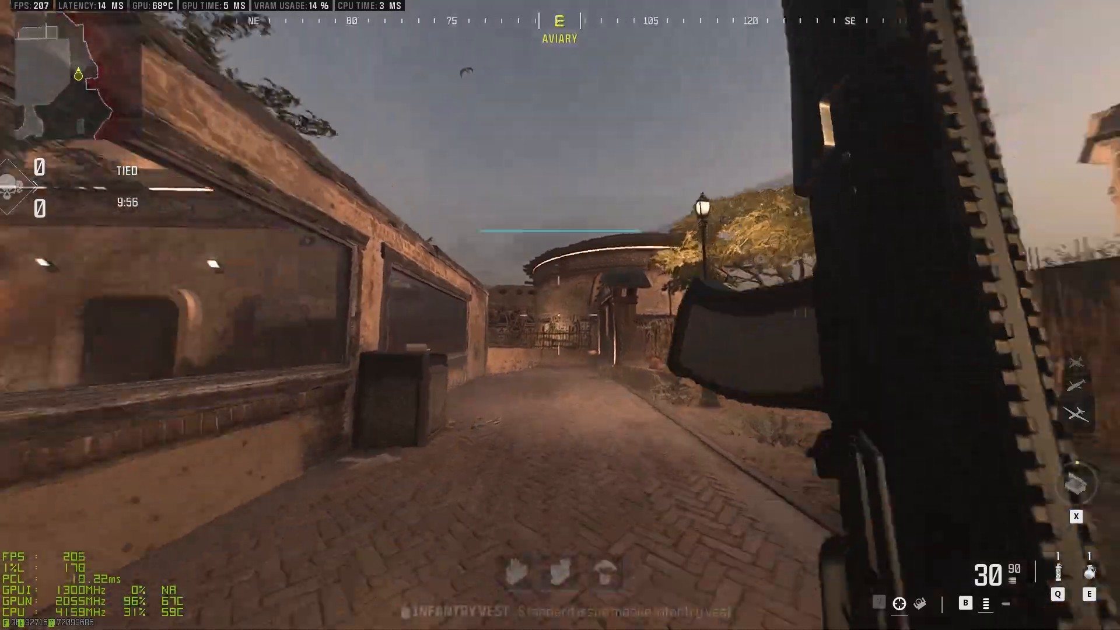
key(w)
key(w)
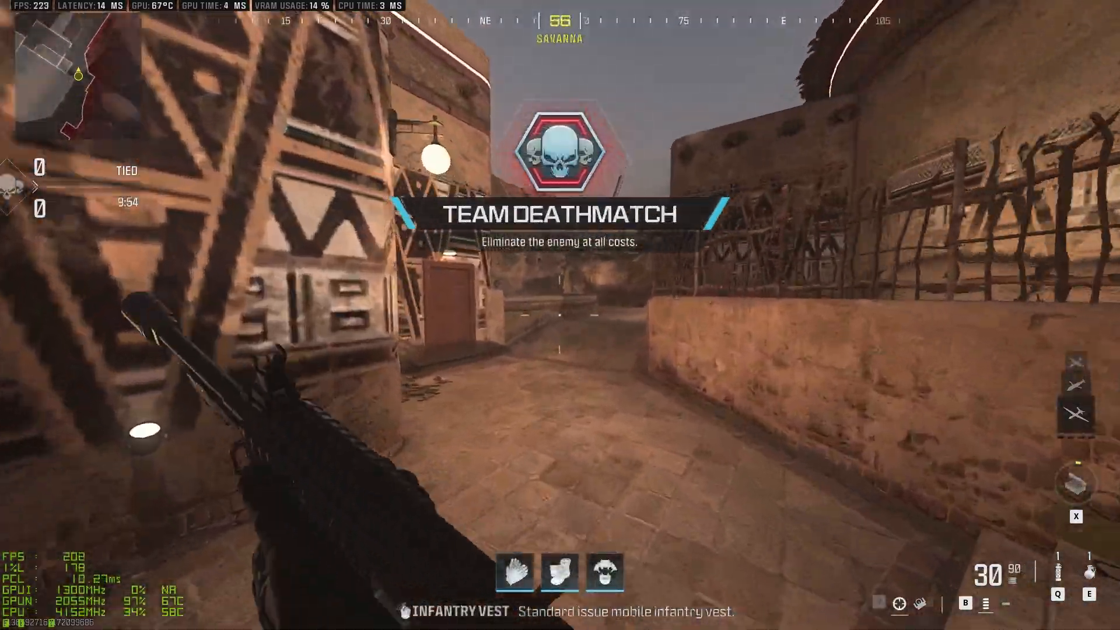
key(w)
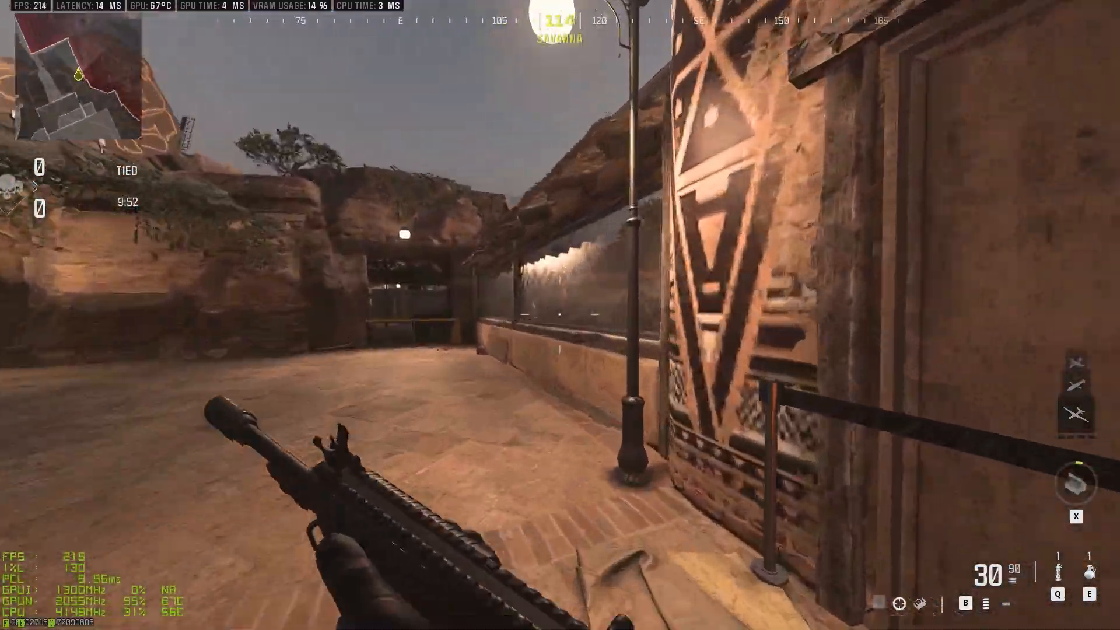
key(w)
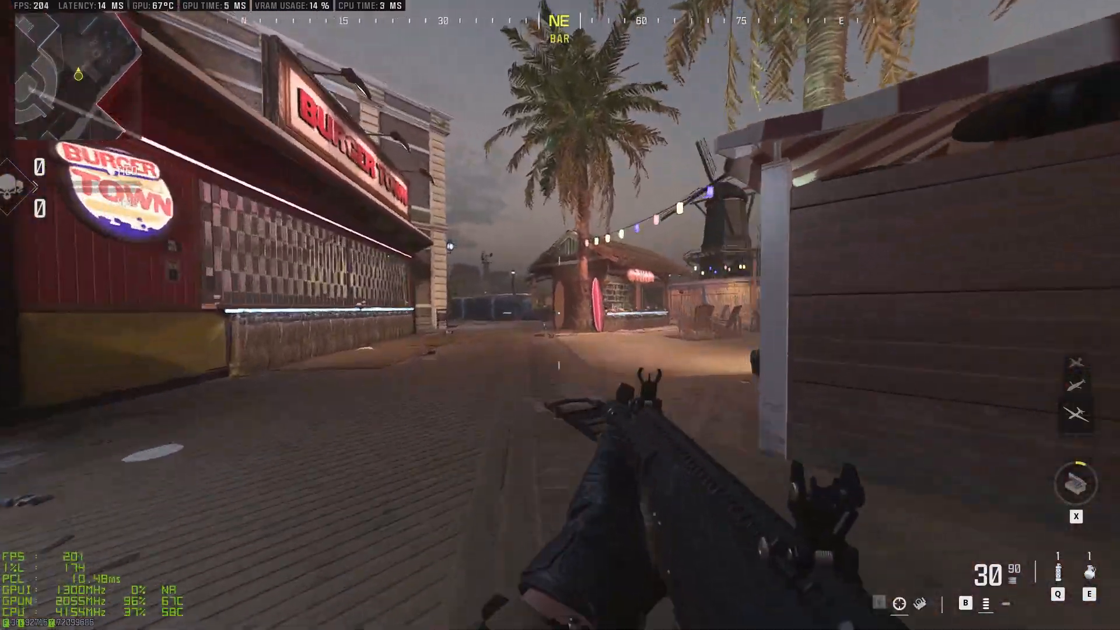
key(w)
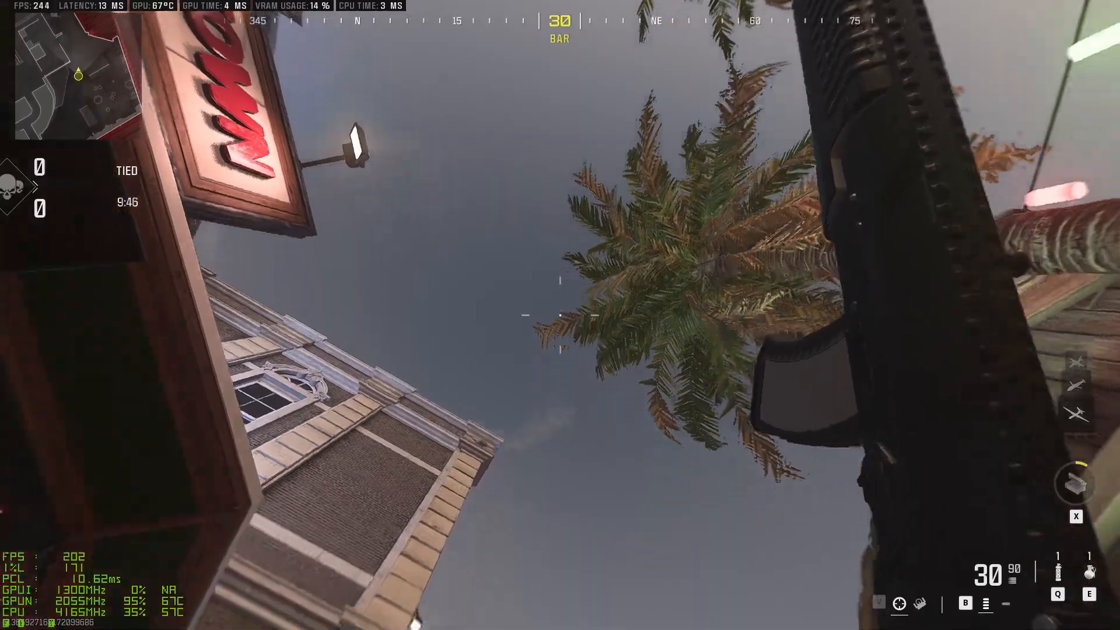
key(w)
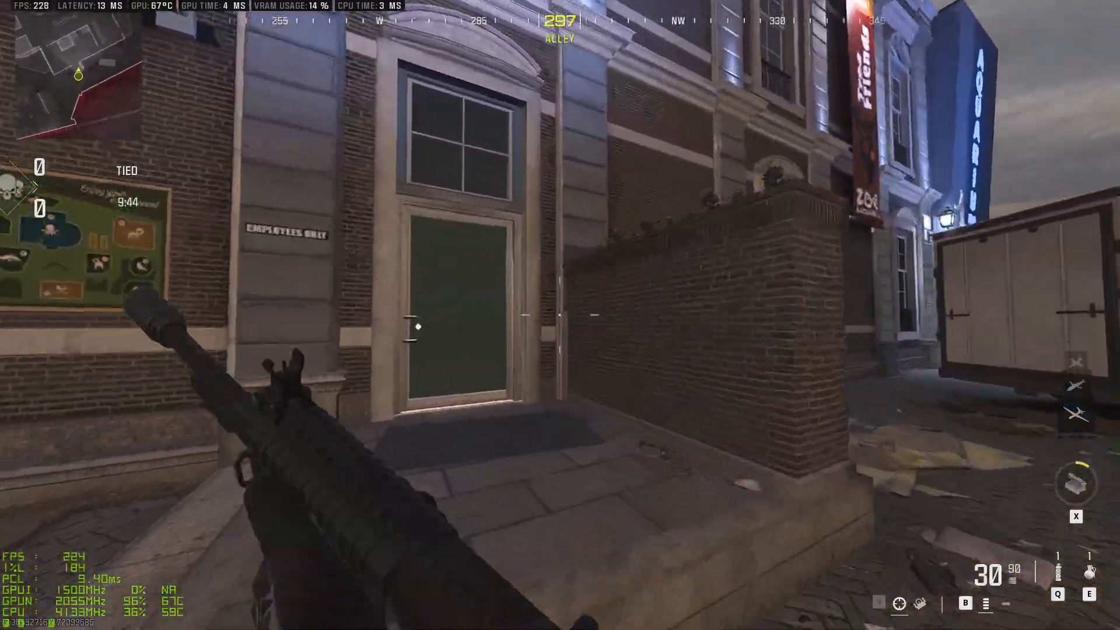
key(w)
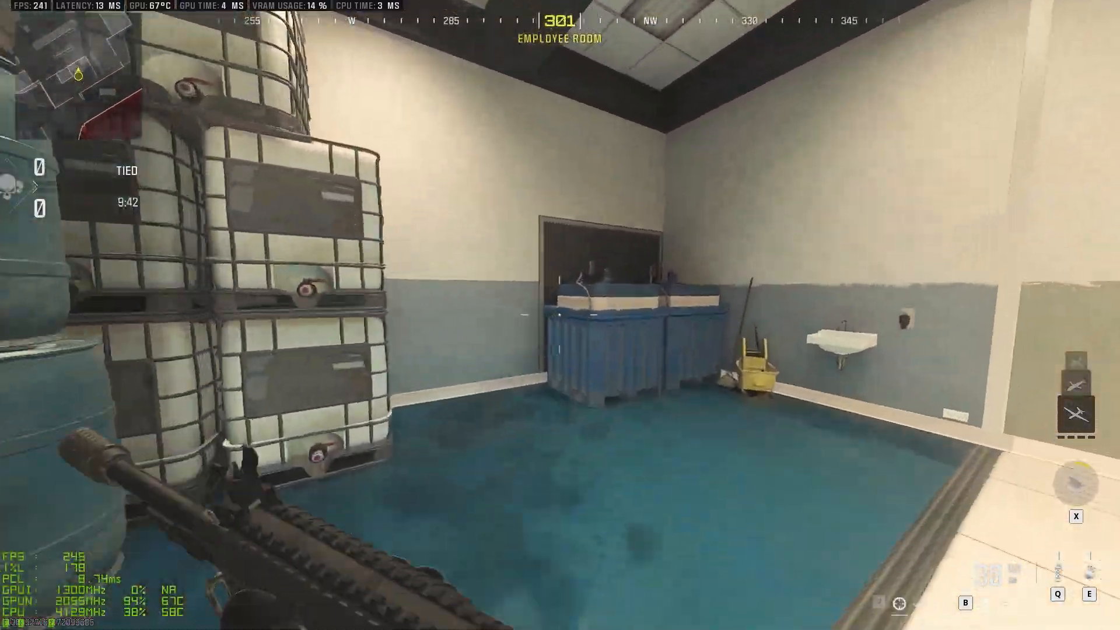
key(w)
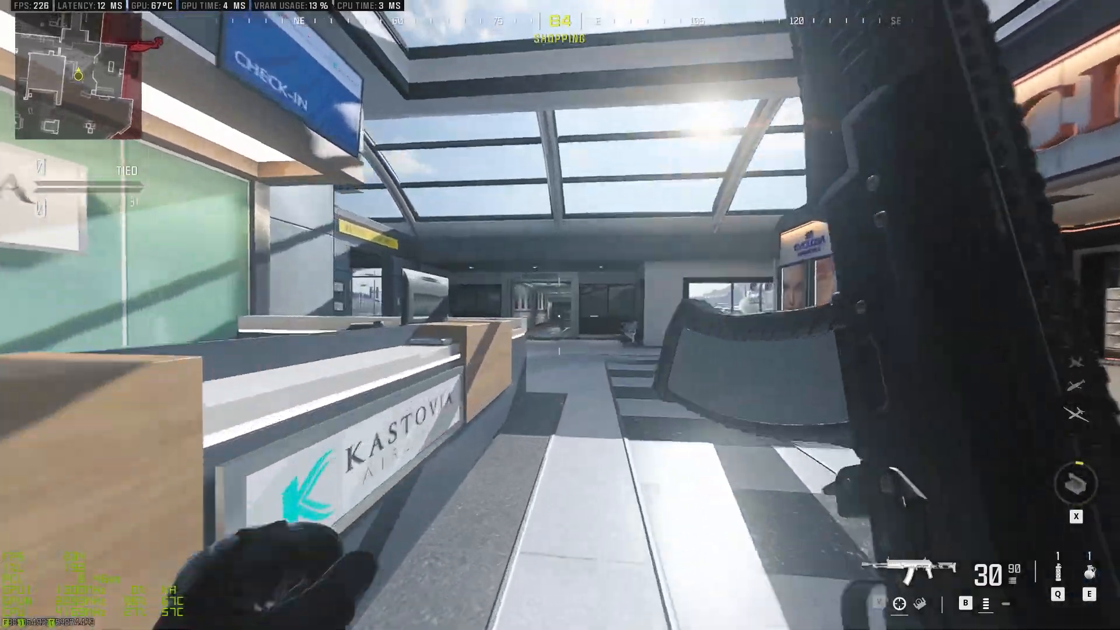
key(w)
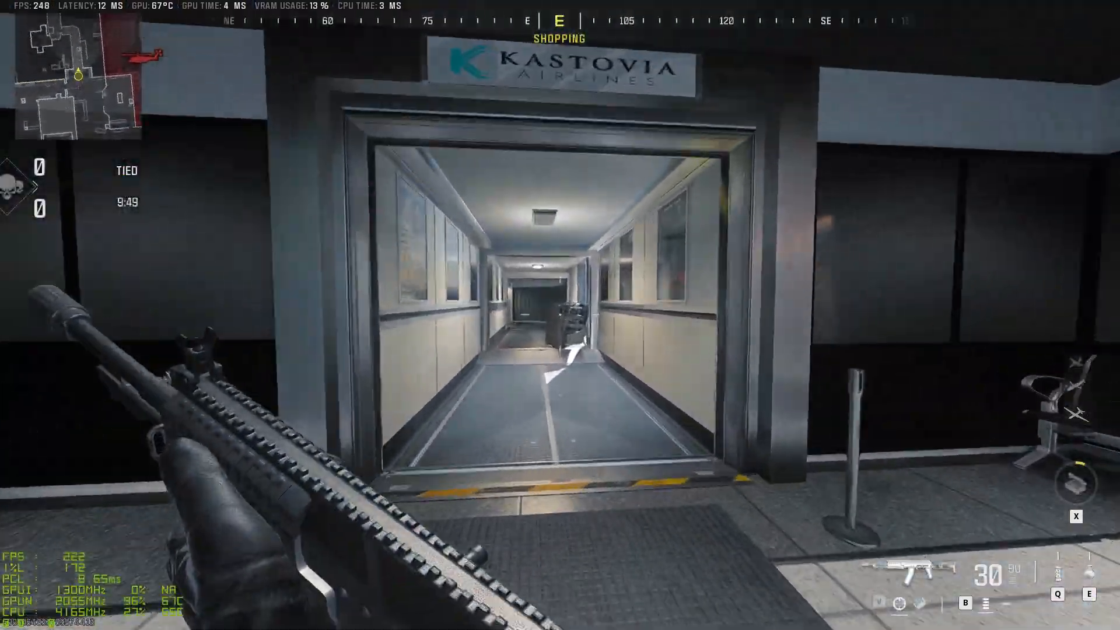
key(w)
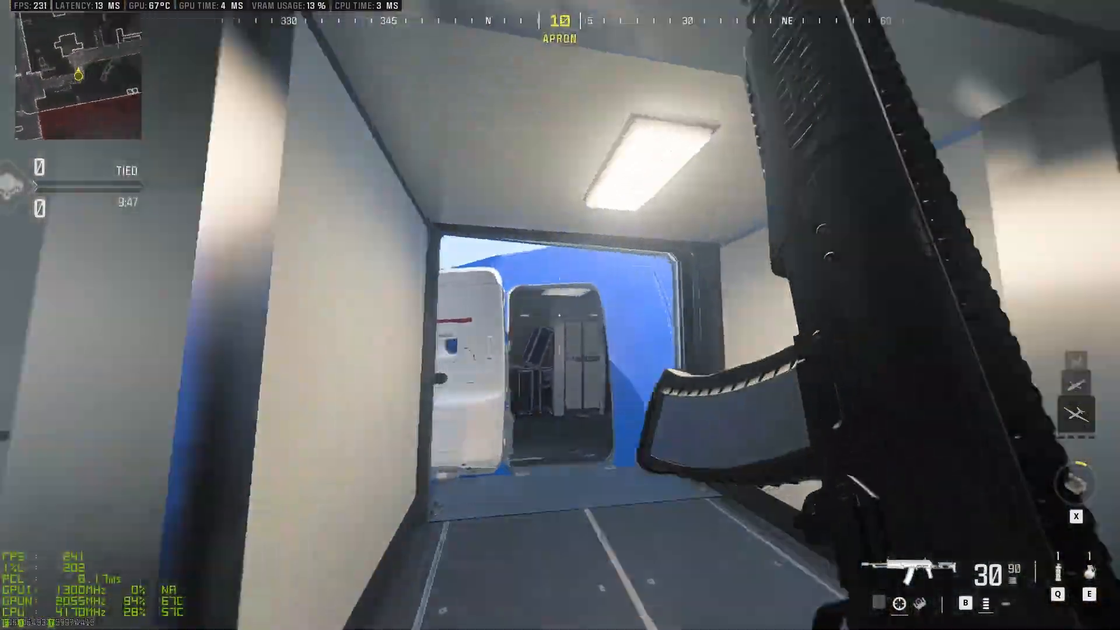
key(w)
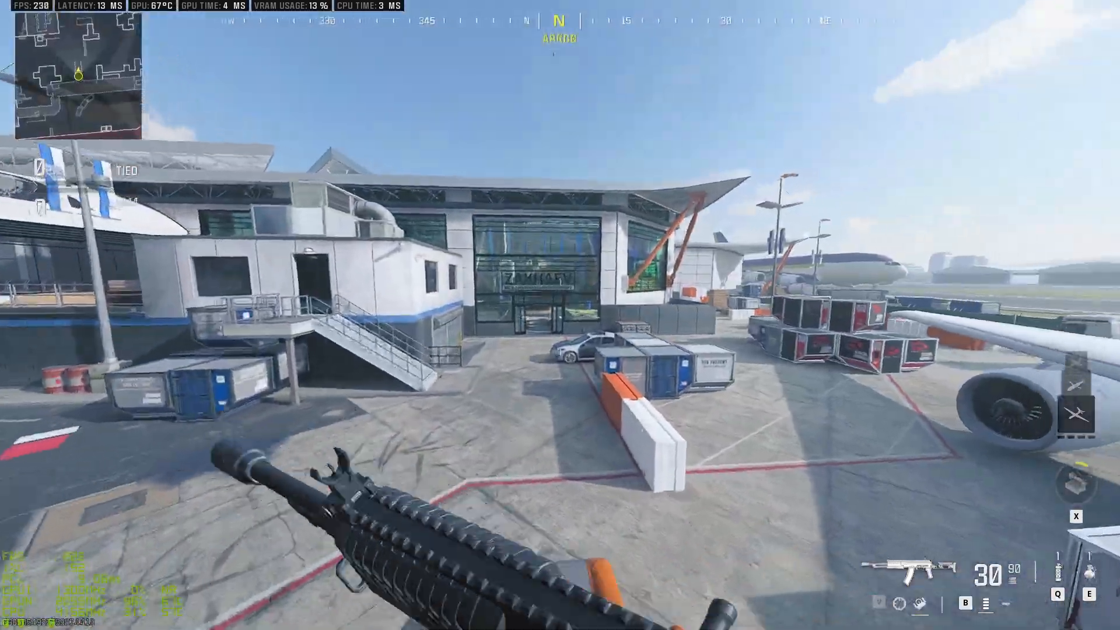
key(w)
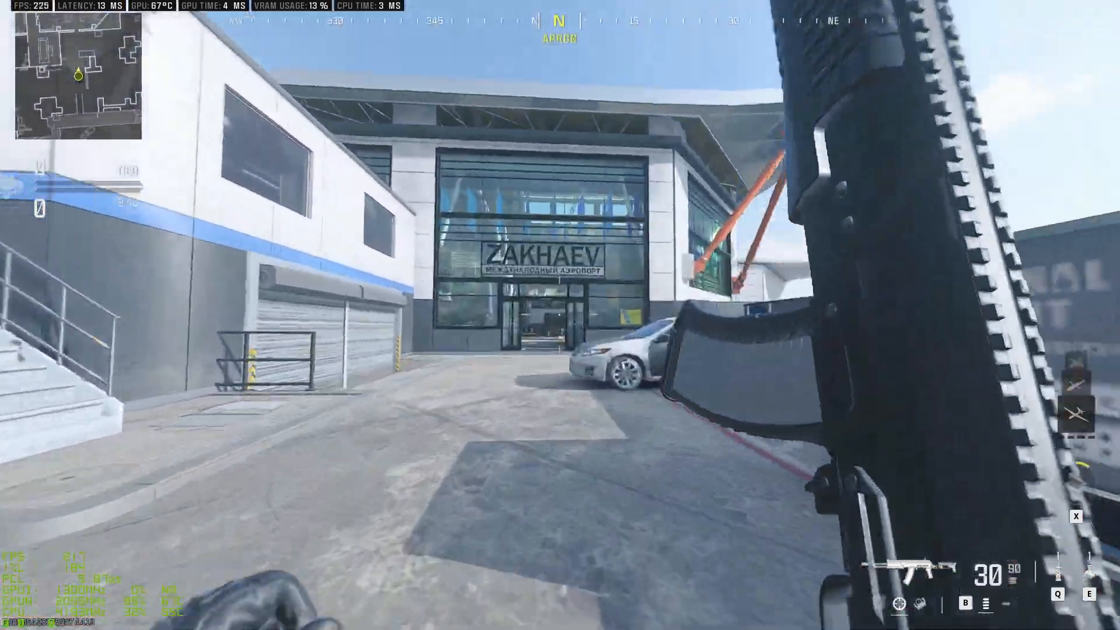
key(w)
key(w)
key(w)
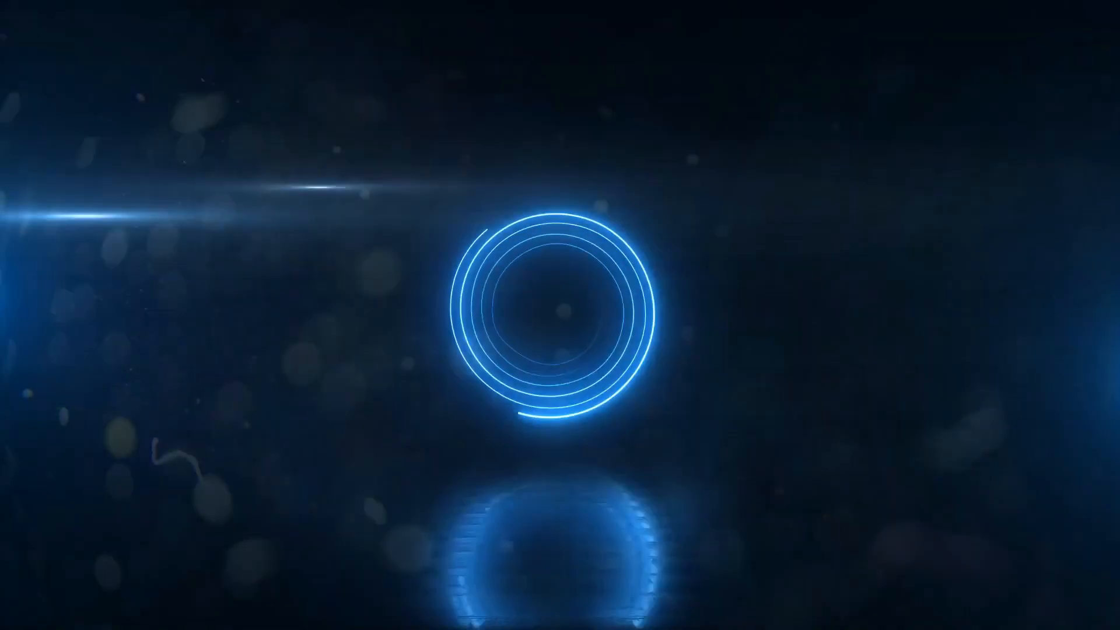